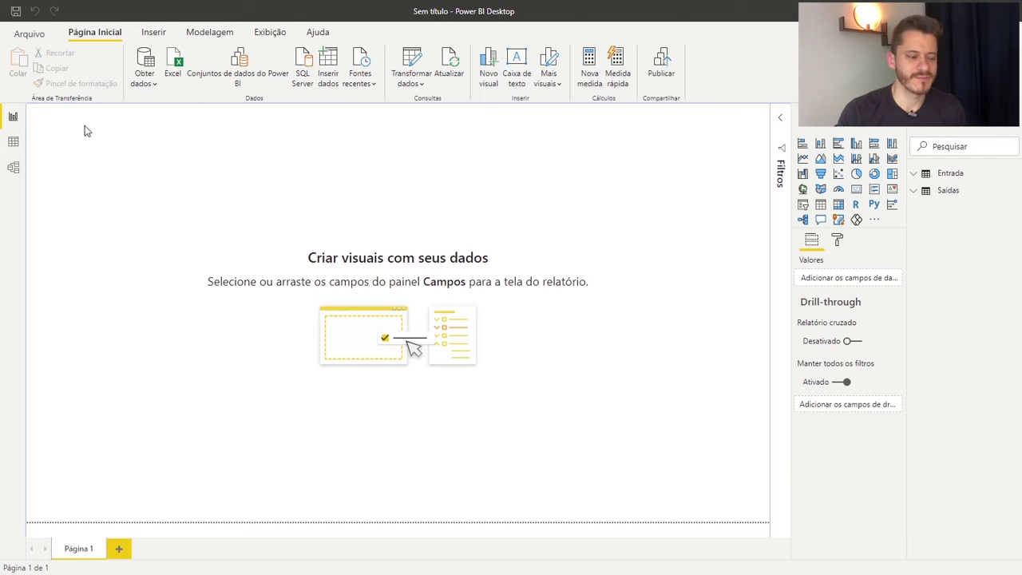
# - Examine the Entrada and Saidas tables in the data view and compare their column lists
pyautogui.click(13, 141)
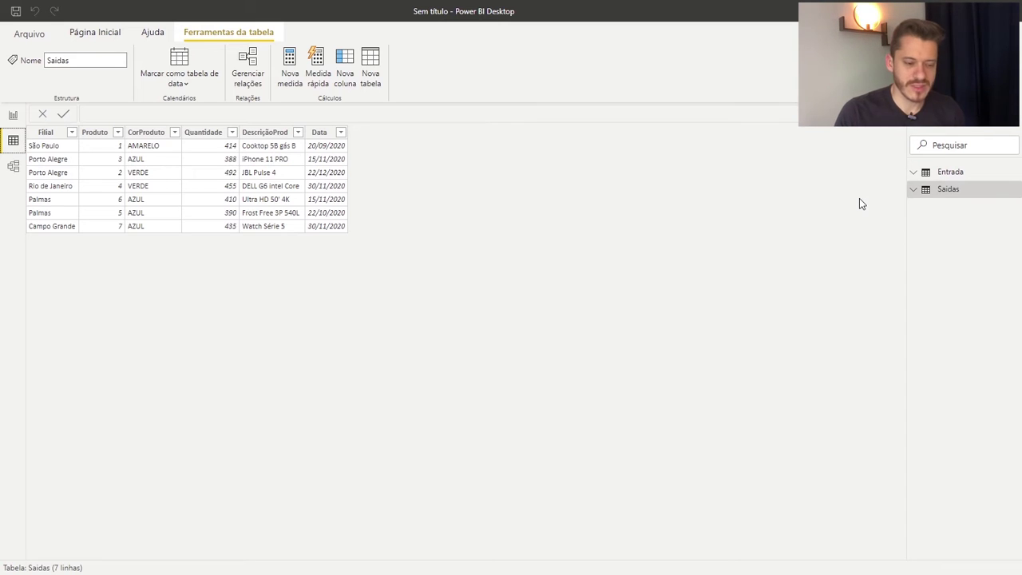
pyautogui.click(937, 172)
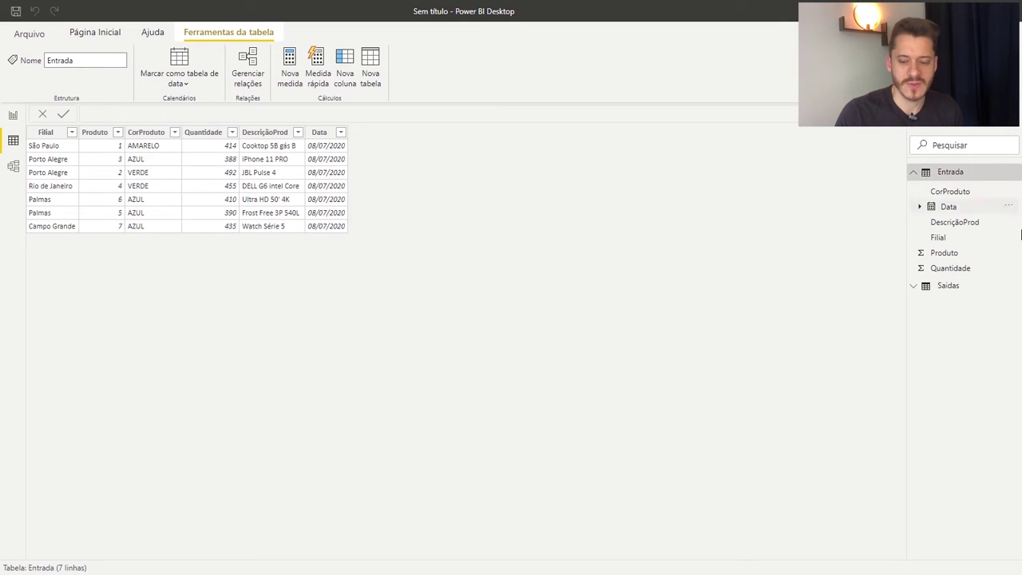
pyautogui.click(939, 289)
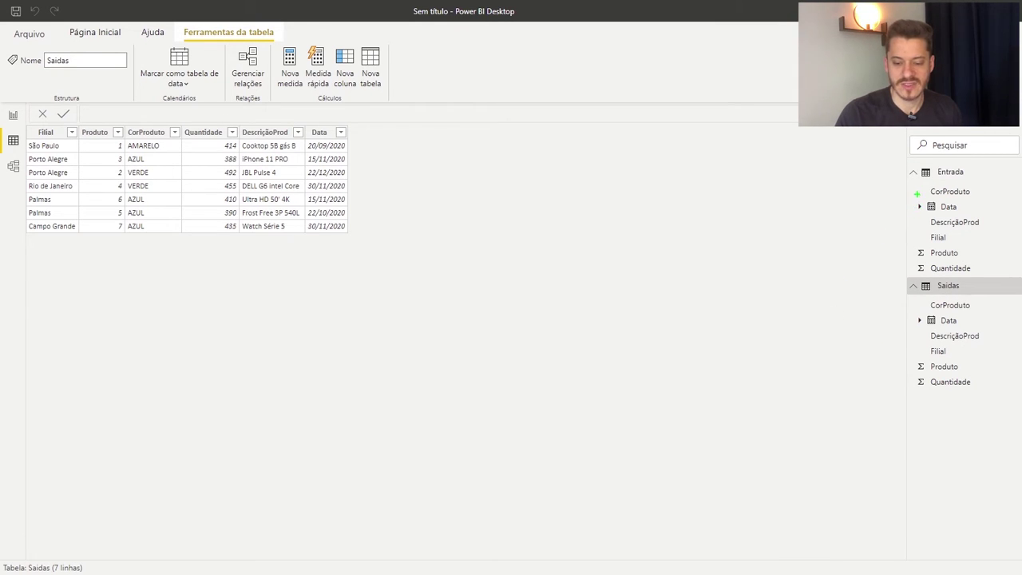
pyautogui.moveTo(916, 193)
pyautogui.mouseDown()
pyautogui.moveTo(846, 254)
pyautogui.moveTo(889, 314)
pyautogui.mouseUp()
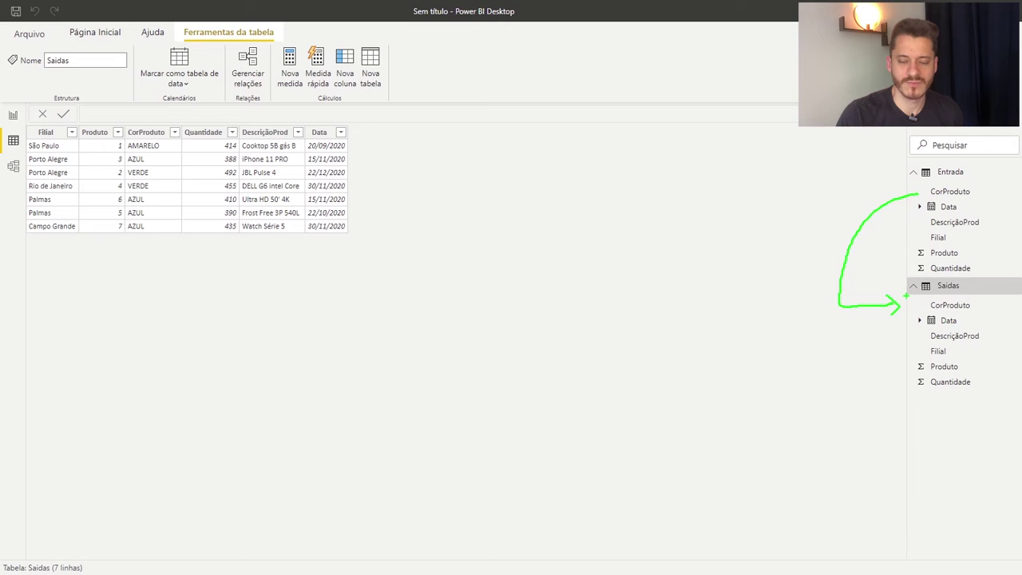
pyautogui.press('Escape')
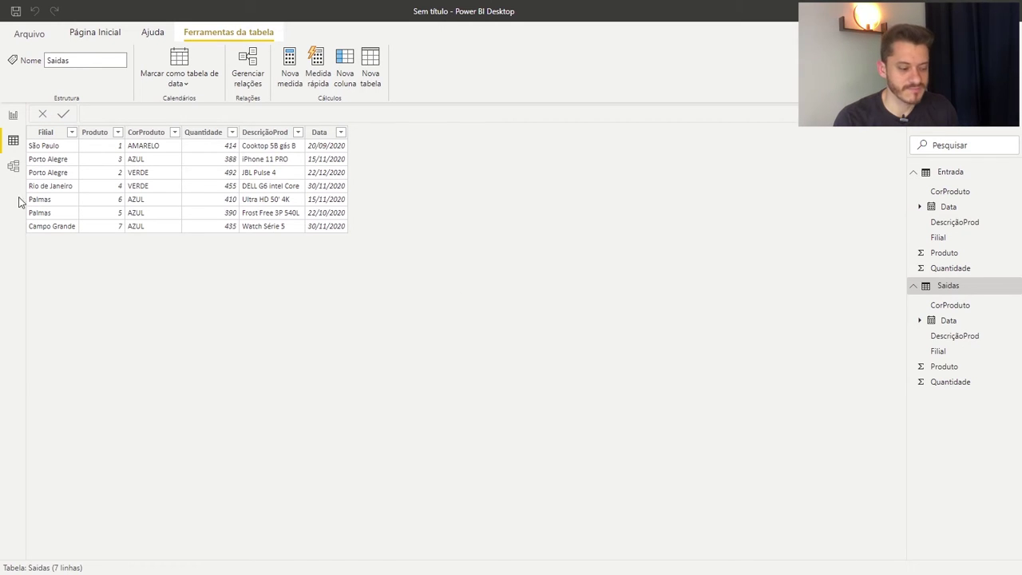
# - Inspect both tables in the model view and examine the Saidas columns from Filial to DescriçãoProd in the data view
pyautogui.click(13, 165)
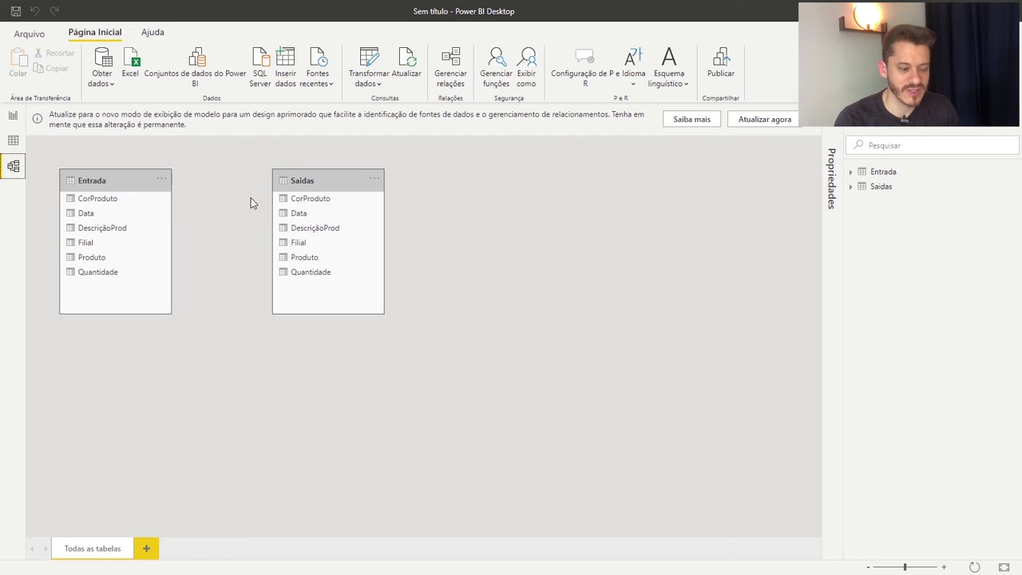
pyautogui.click(13, 142)
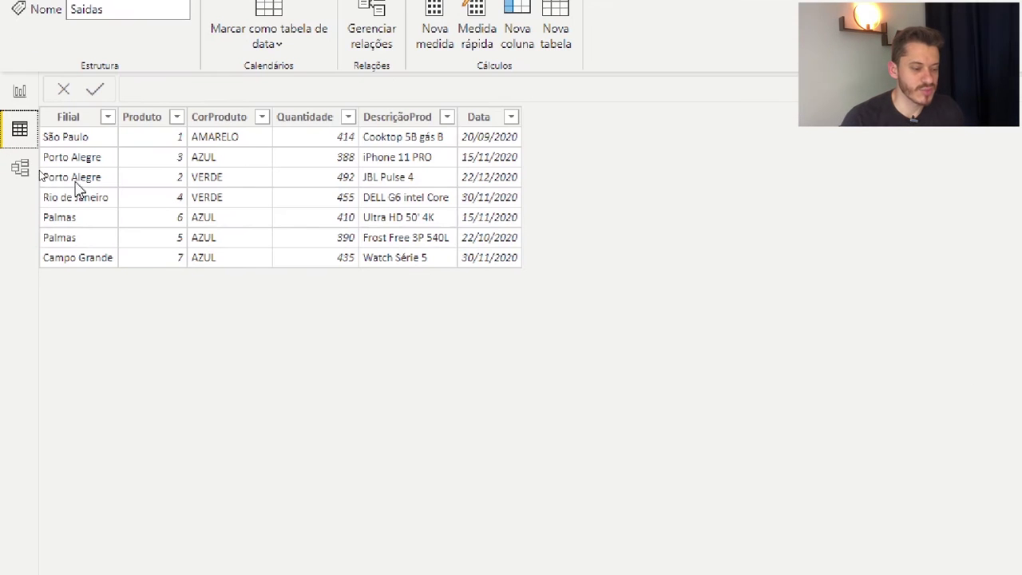
pyautogui.click(64, 118)
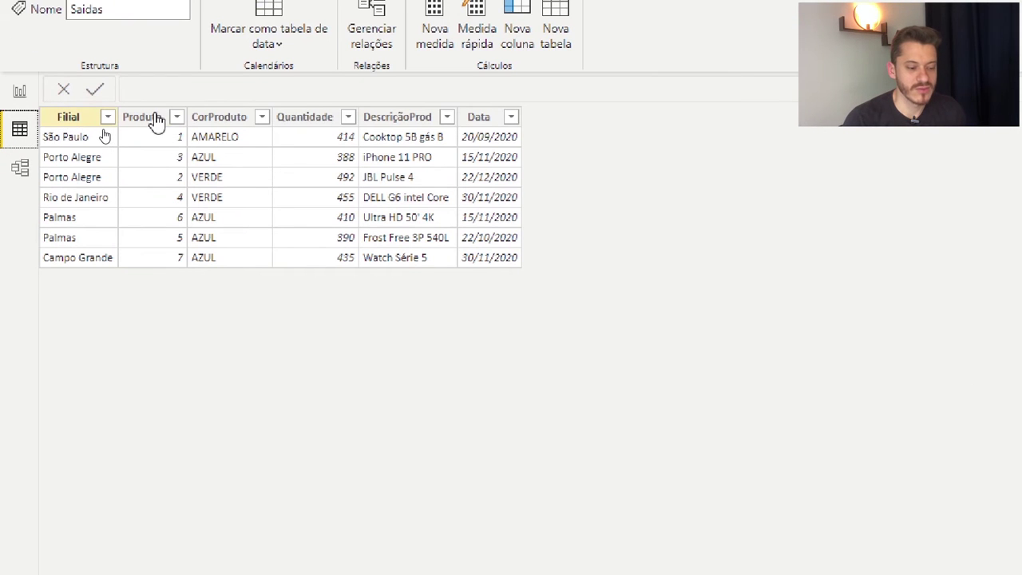
pyautogui.click(156, 119)
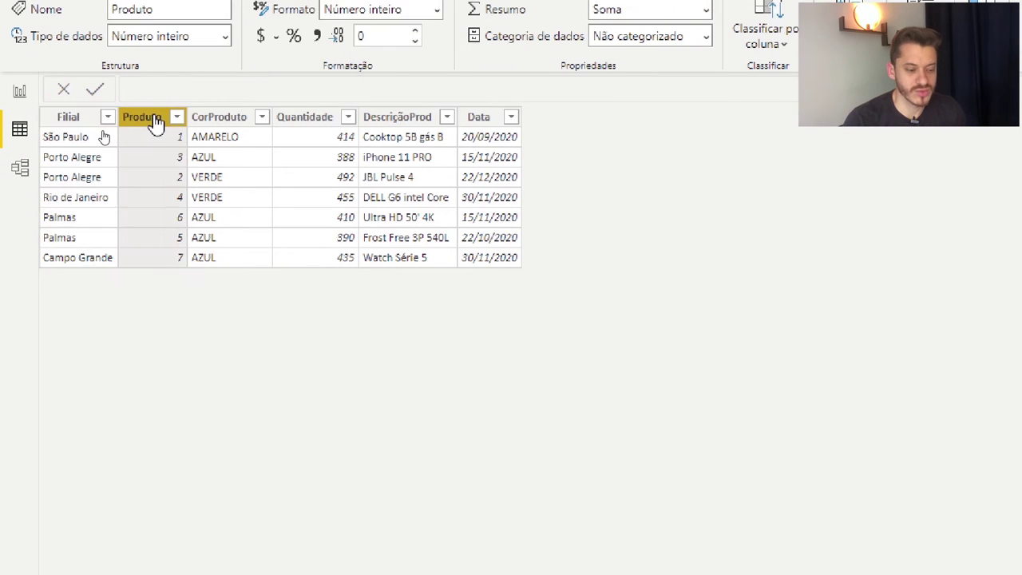
pyautogui.click(218, 120)
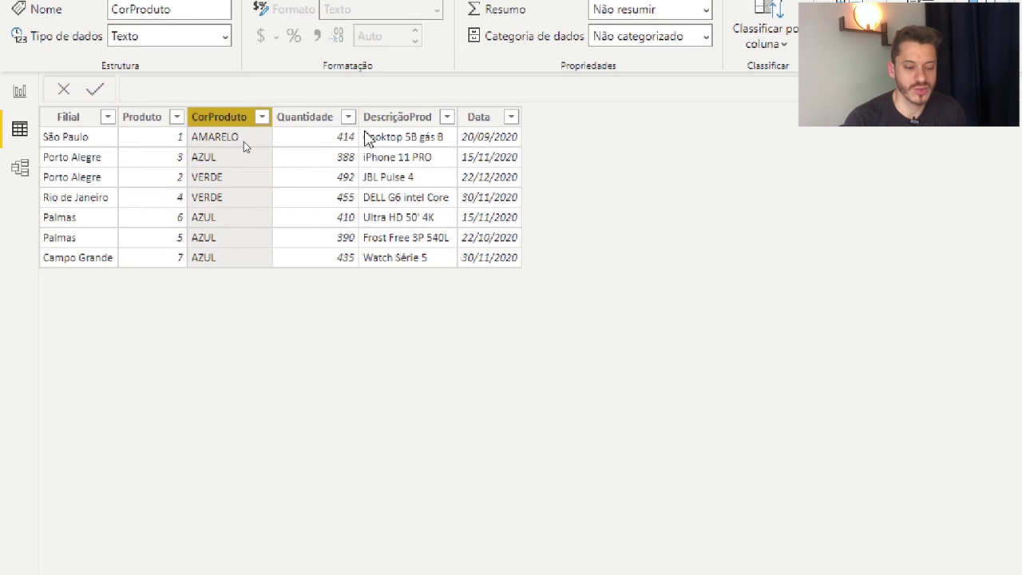
pyautogui.click(315, 126)
pyautogui.click(414, 121)
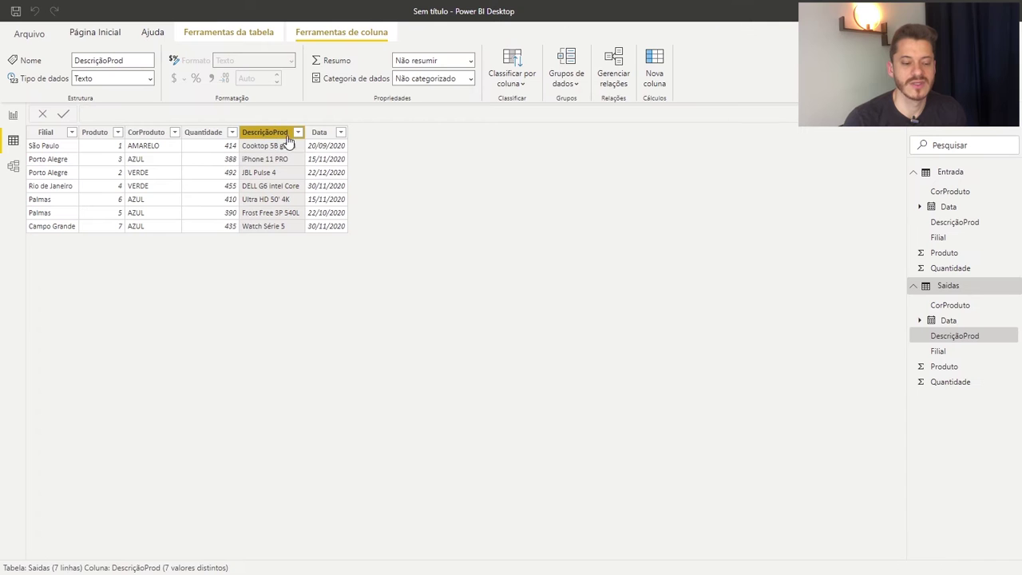
# - Compare the two Porto Alegre rows of the Entrada table with the matching rows of the Saidas table
pyautogui.click(948, 173)
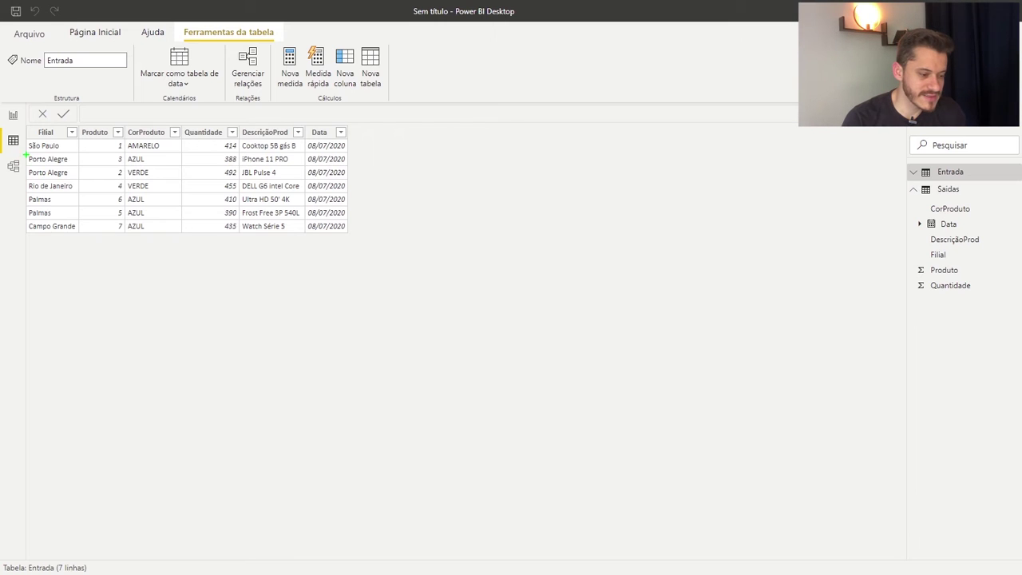
pyautogui.moveTo(26, 155); pyautogui.dragTo(348, 165)
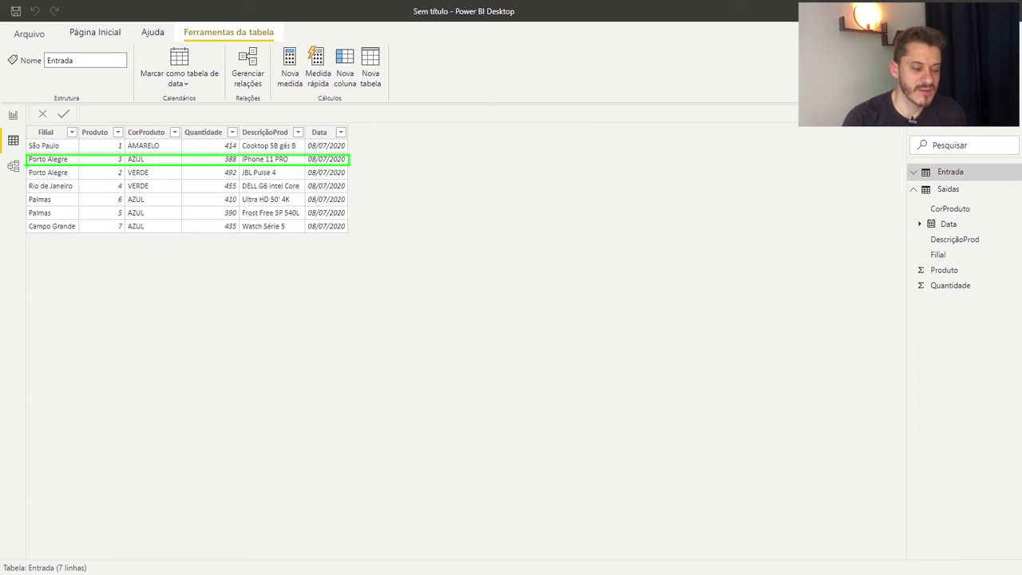
pyautogui.moveTo(29, 165)
pyautogui.mouseDown()
pyautogui.moveTo(30, 178)
pyautogui.moveTo(159, 178)
pyautogui.moveTo(310, 178)
pyautogui.moveTo(347, 165)
pyautogui.mouseUp()
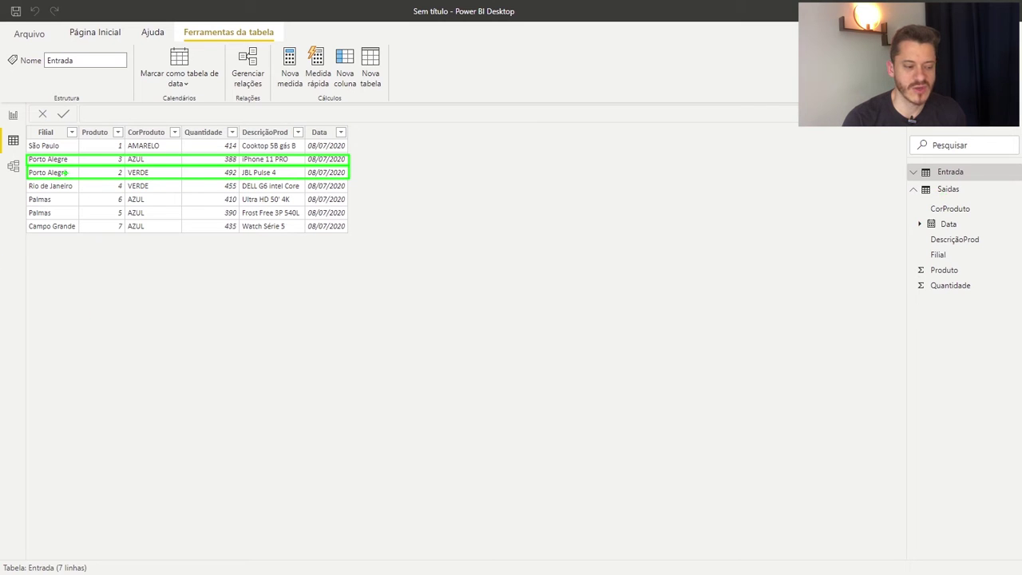
pyautogui.press('Escape')
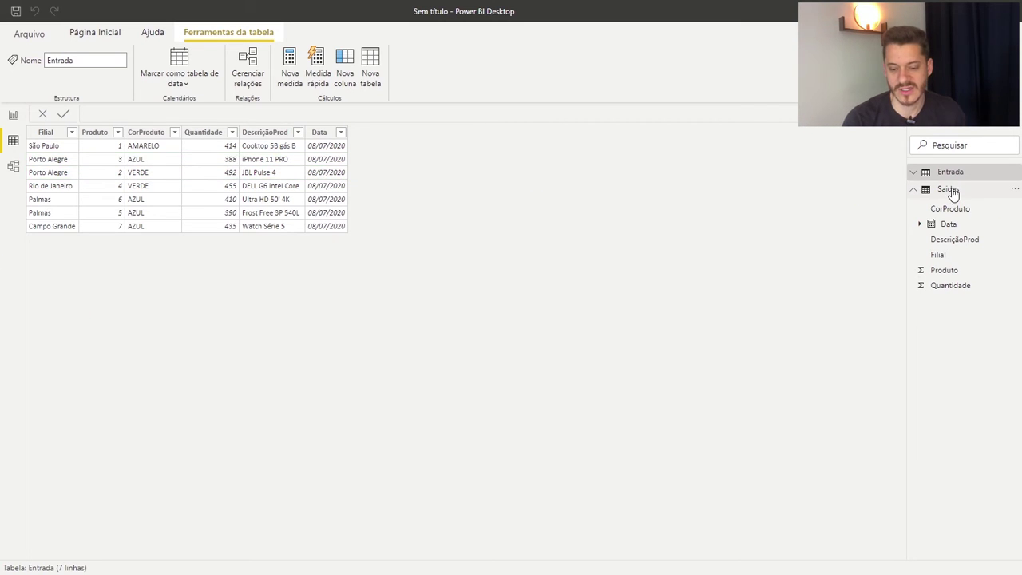
pyautogui.click(950, 190)
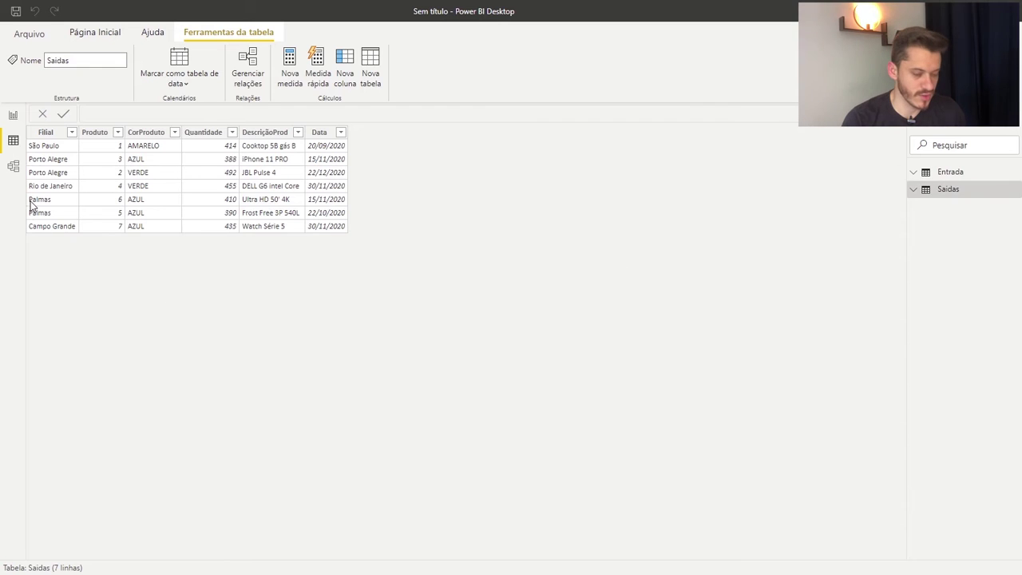
pyautogui.moveTo(23, 155)
pyautogui.mouseDown()
pyautogui.moveTo(130, 171)
pyautogui.moveTo(352, 165)
pyautogui.mouseUp()
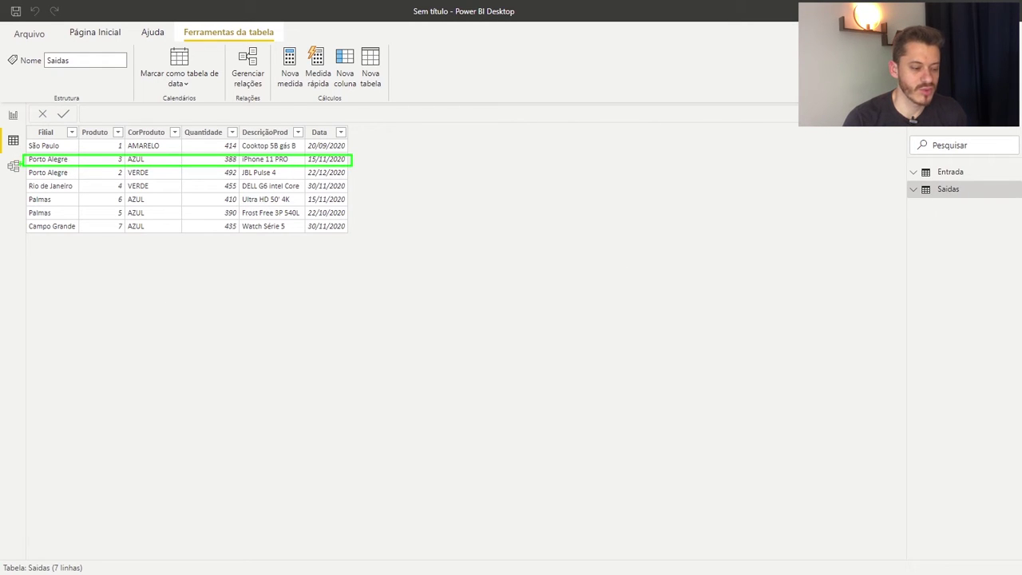
pyautogui.moveTo(22, 166)
pyautogui.mouseDown()
pyautogui.moveTo(147, 179)
pyautogui.moveTo(351, 175)
pyautogui.mouseUp()
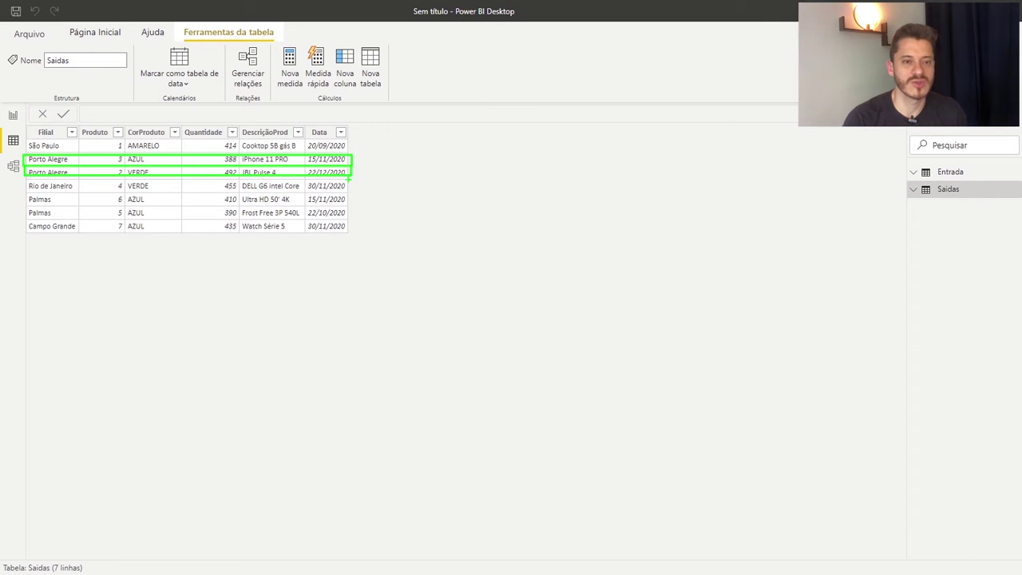
pyautogui.press('Escape')
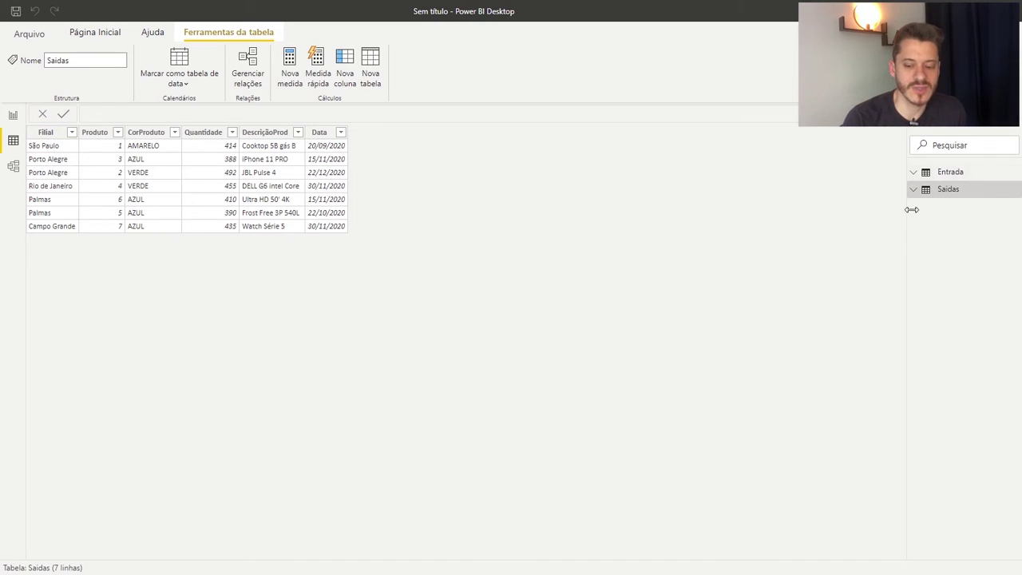
pyautogui.click(933, 192)
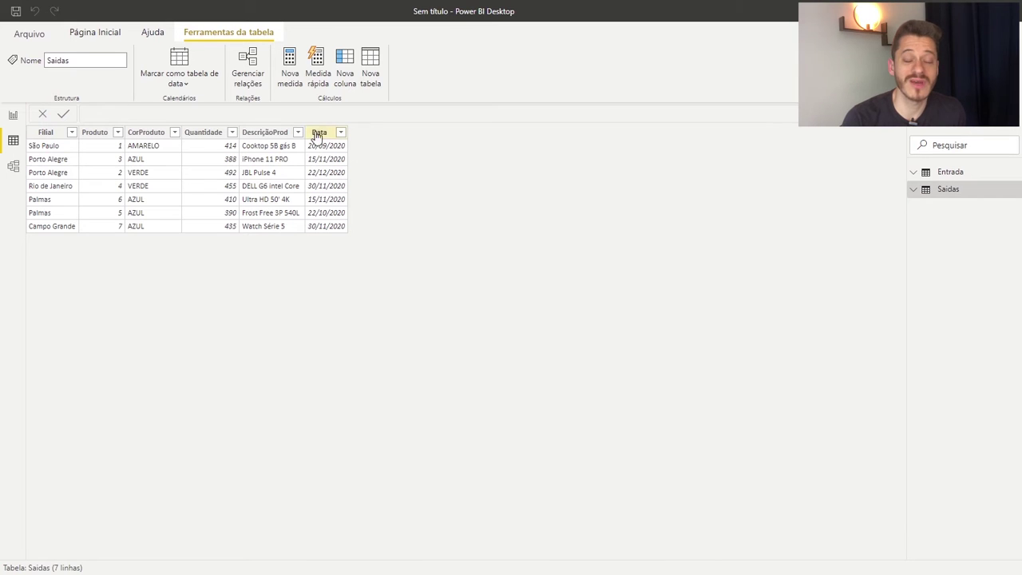
# - Open the Power Query Editor and examine the Filial and Produto columns of the Entrada query
pyautogui.click(118, 36)
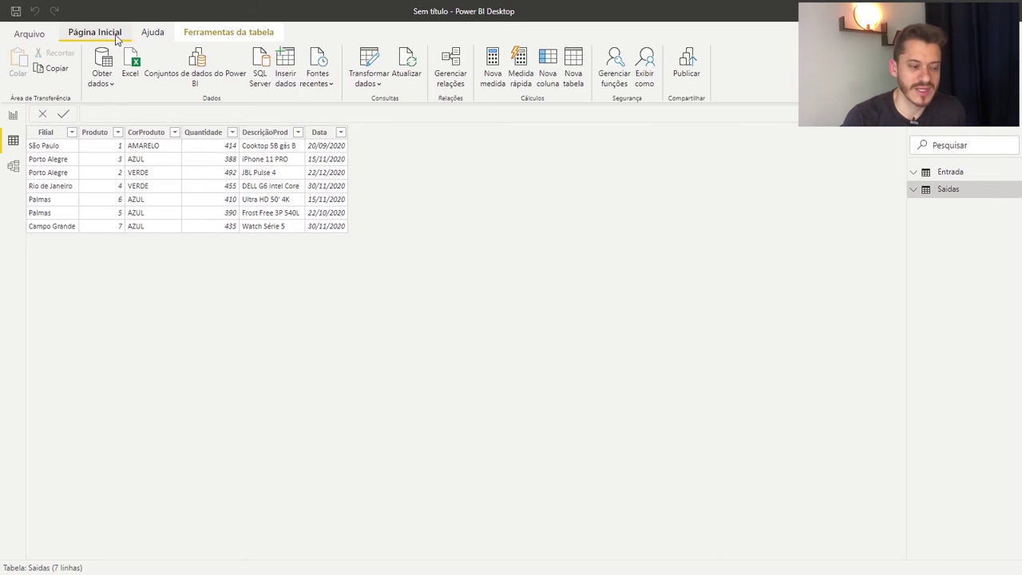
pyautogui.click(376, 64)
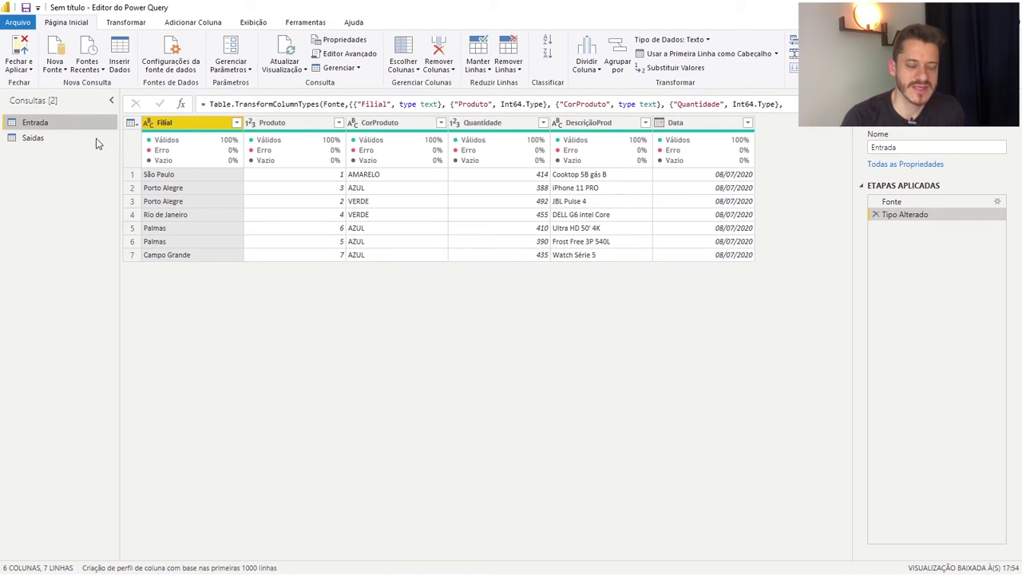
pyautogui.moveTo(281, 139)
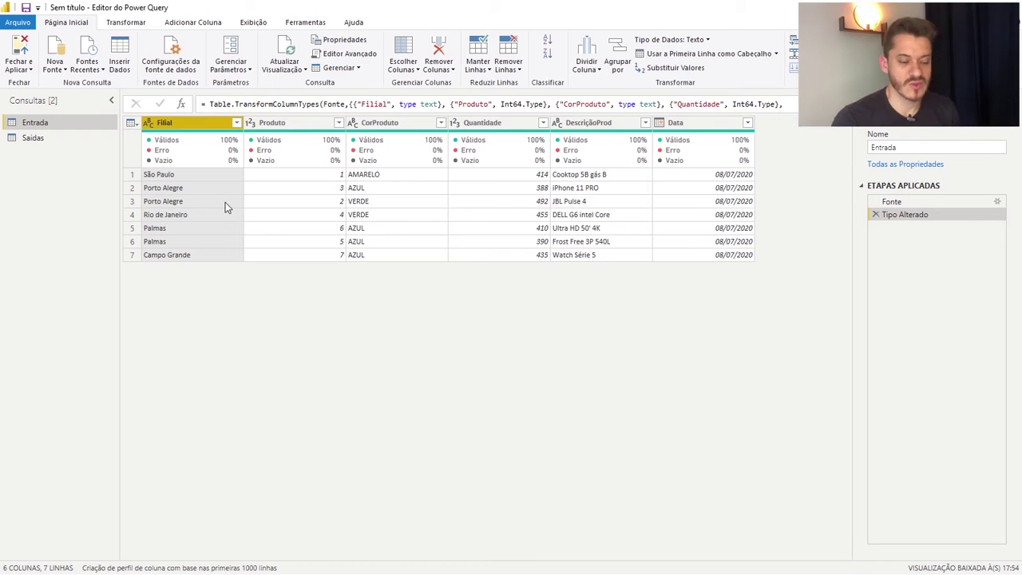
pyautogui.keyDown('ctrl'); pyautogui.click(281, 128); pyautogui.keyUp('ctrl')
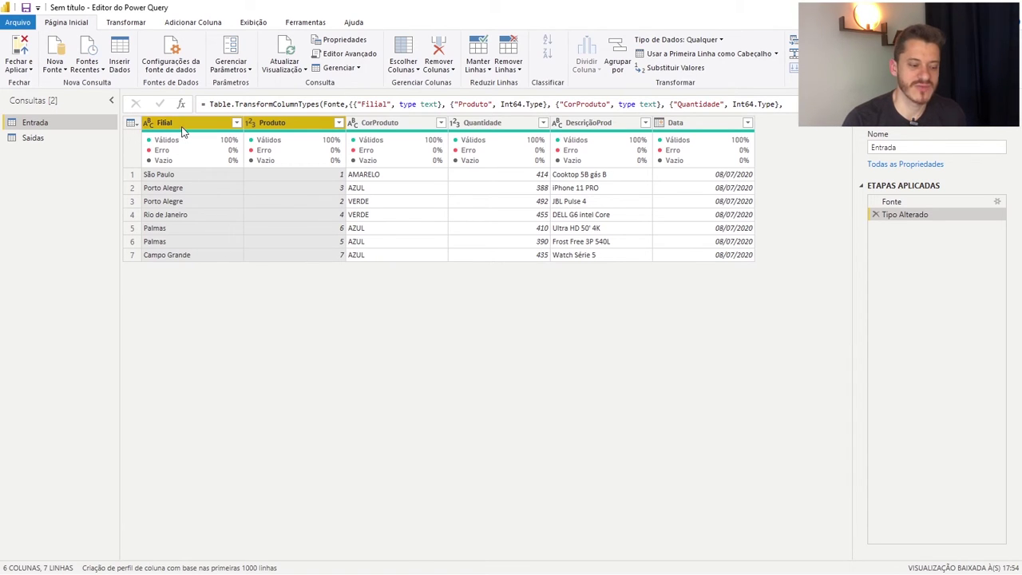
pyautogui.click(293, 125)
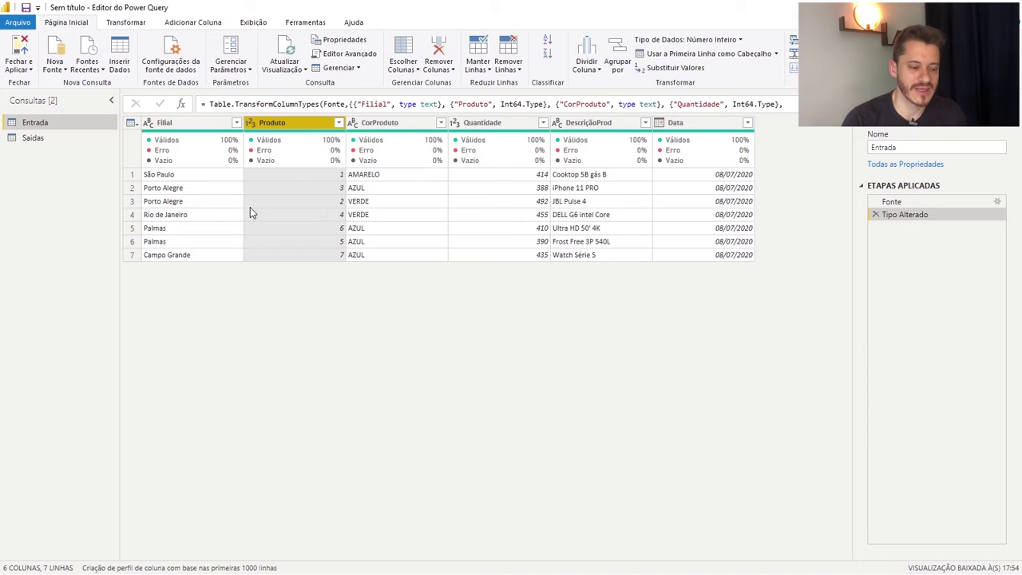
pyautogui.click(327, 257)
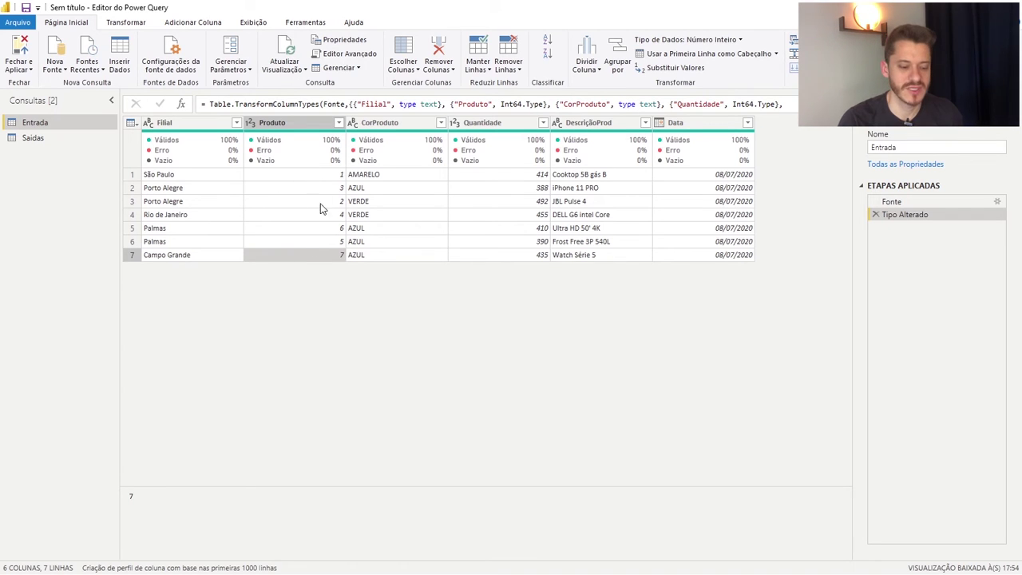
pyautogui.click(311, 179)
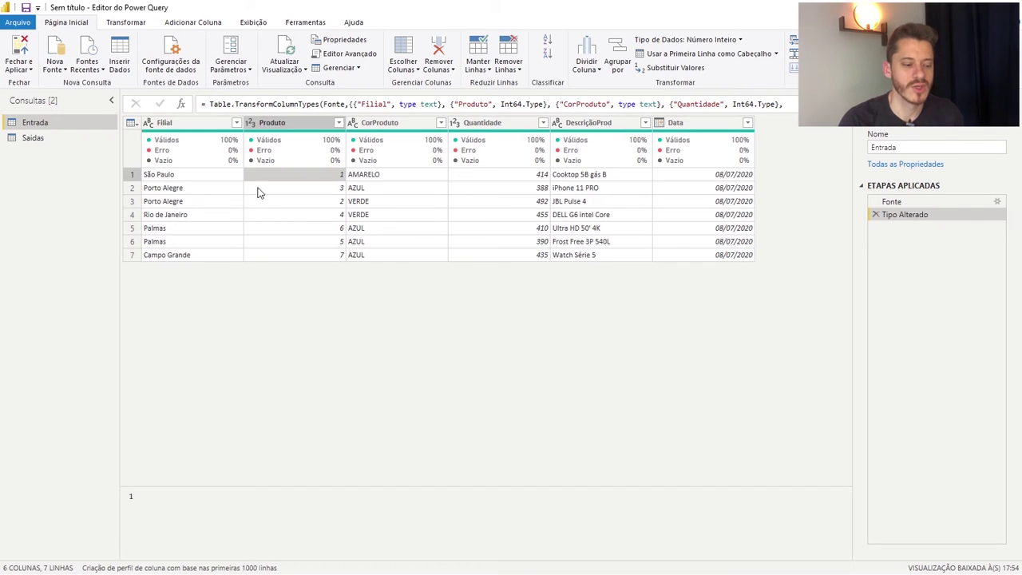
# - Add a merged column named Chave to the Entrada query, combining Filial and Produto without a separator
pyautogui.click(200, 124)
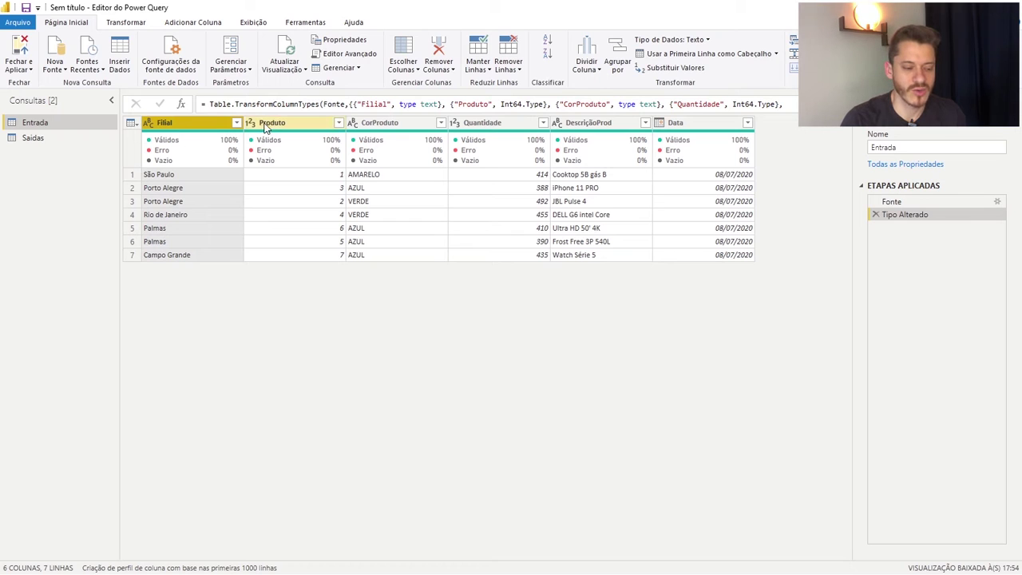
pyautogui.keyDown('ctrl'); pyautogui.click(282, 125); pyautogui.keyUp('ctrl')
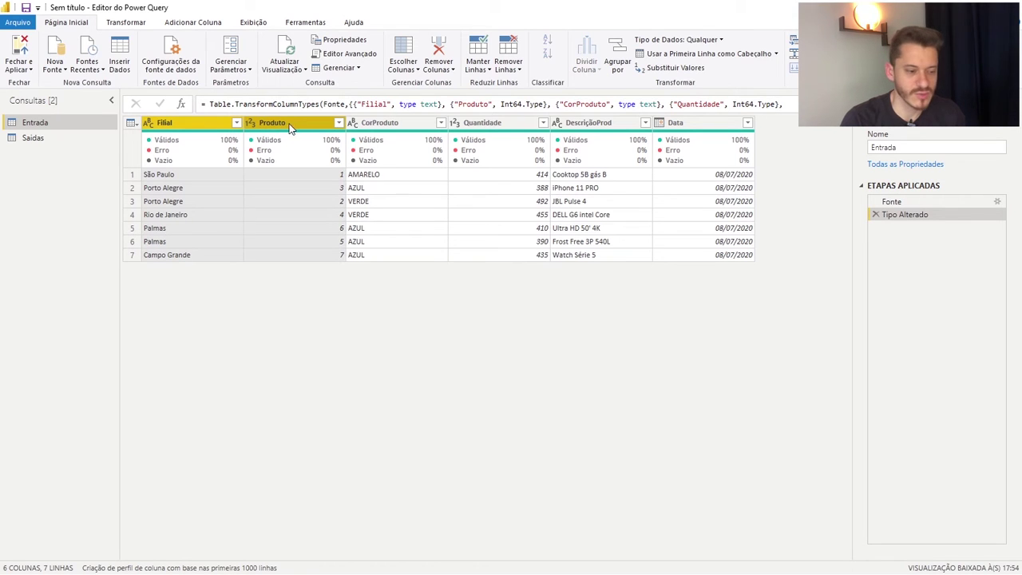
pyautogui.click(202, 22)
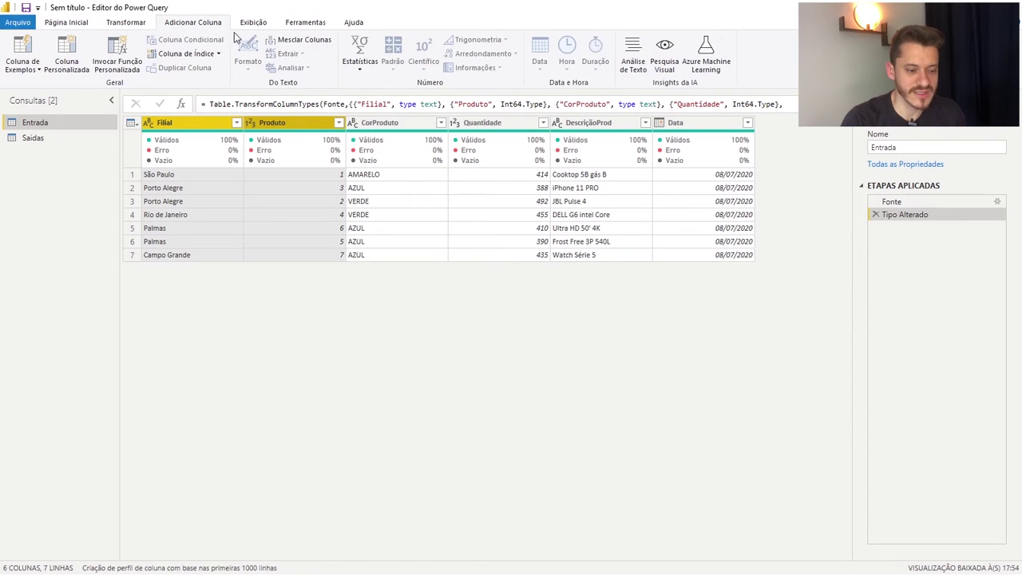
pyautogui.click(300, 40)
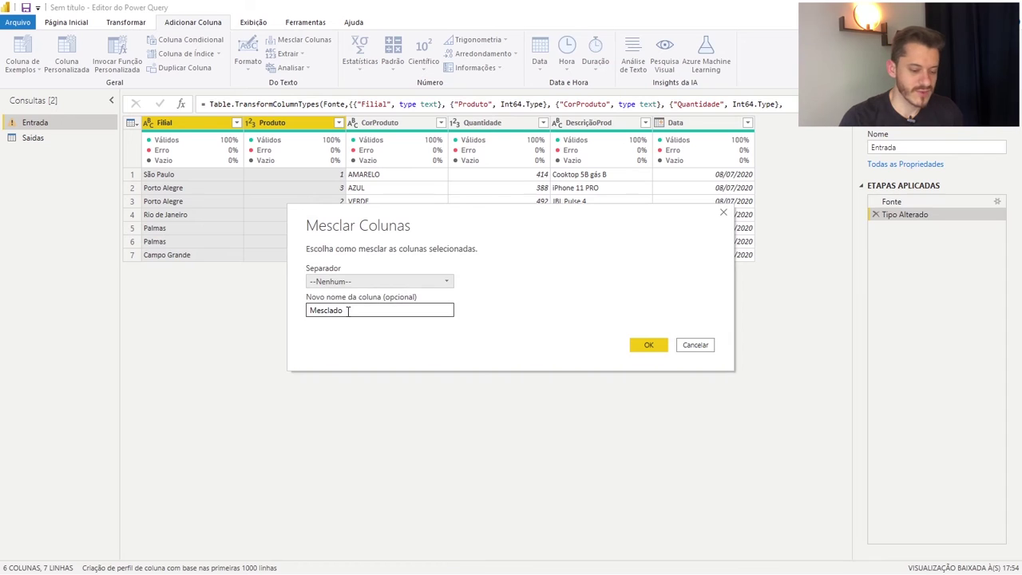
pyautogui.moveTo(348, 311); pyautogui.dragTo(276, 314)
pyautogui.write('Chave')
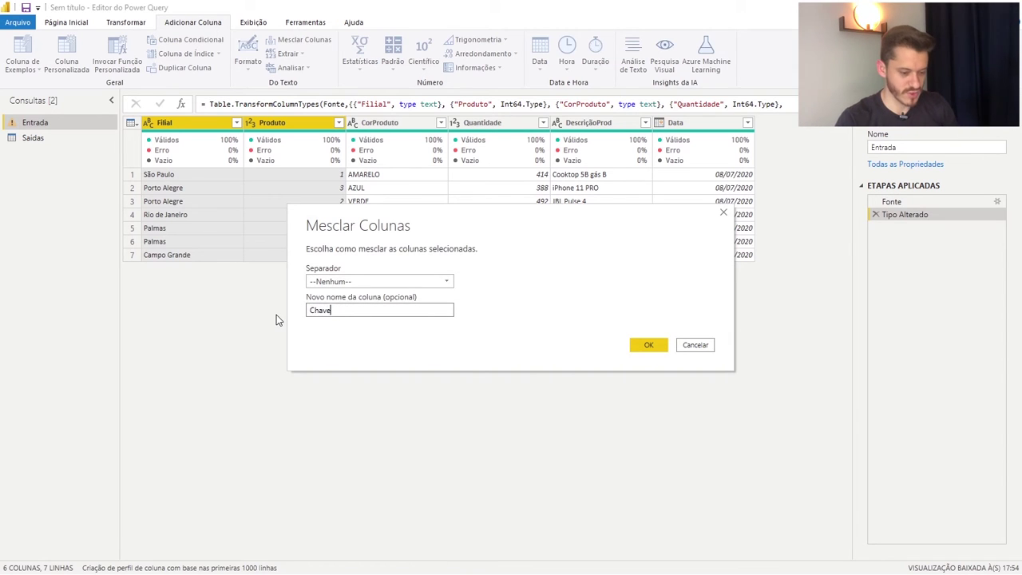
pyautogui.press('Return')
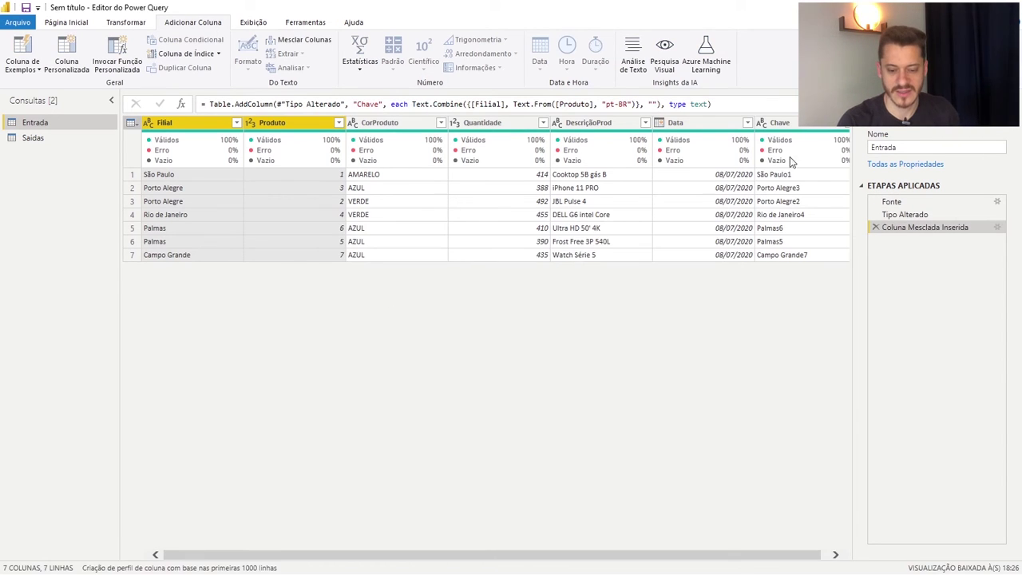
pyautogui.moveTo(667, 554); pyautogui.dragTo(716, 555)
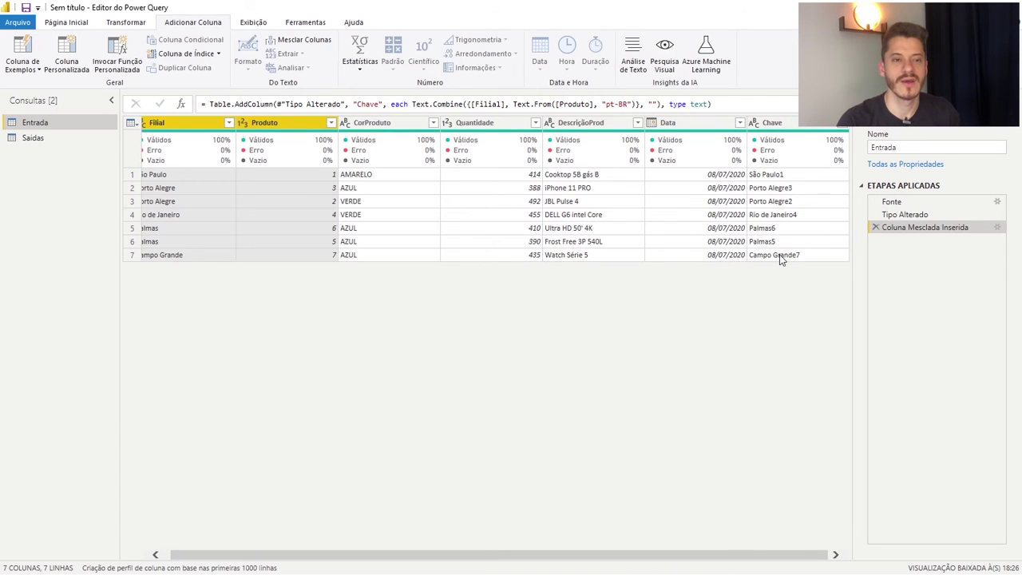
# - Add a merged column named Chave to the Saidas query from Filial and Produto without a separator, and apply the query changes
pyautogui.click(33, 137)
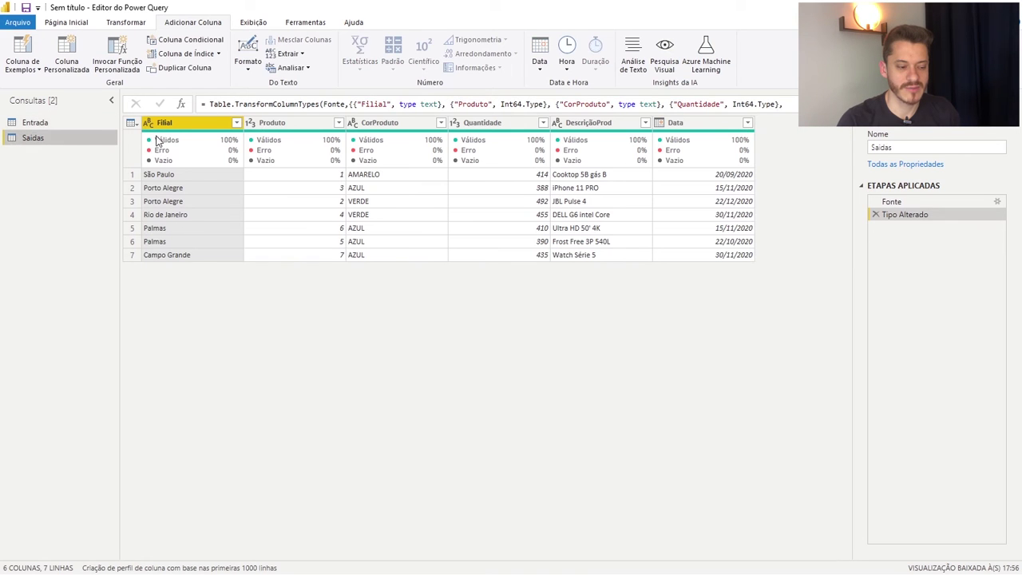
pyautogui.keyDown('ctrl'); pyautogui.click(292, 123); pyautogui.keyUp('ctrl')
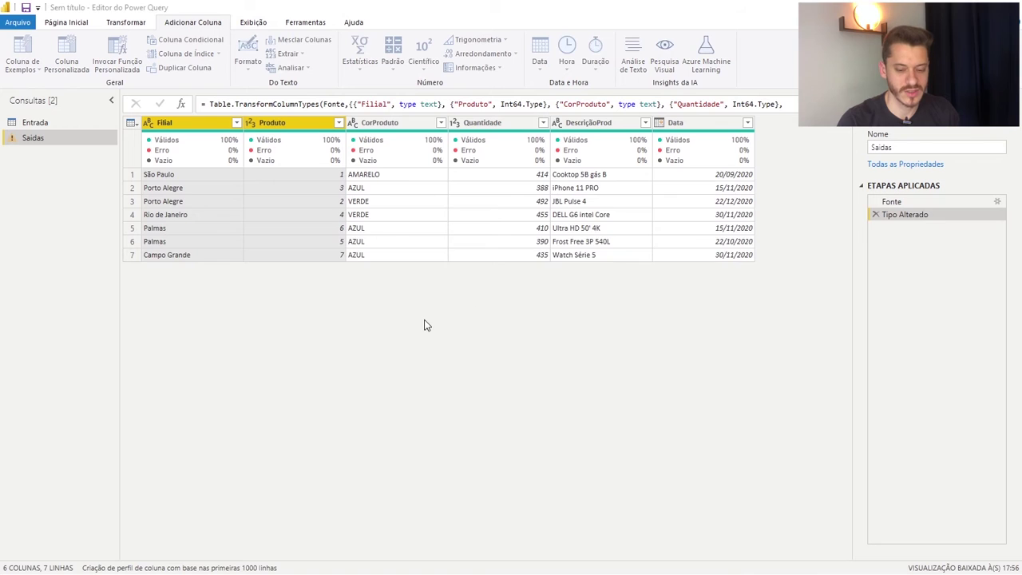
pyautogui.press('Tab')
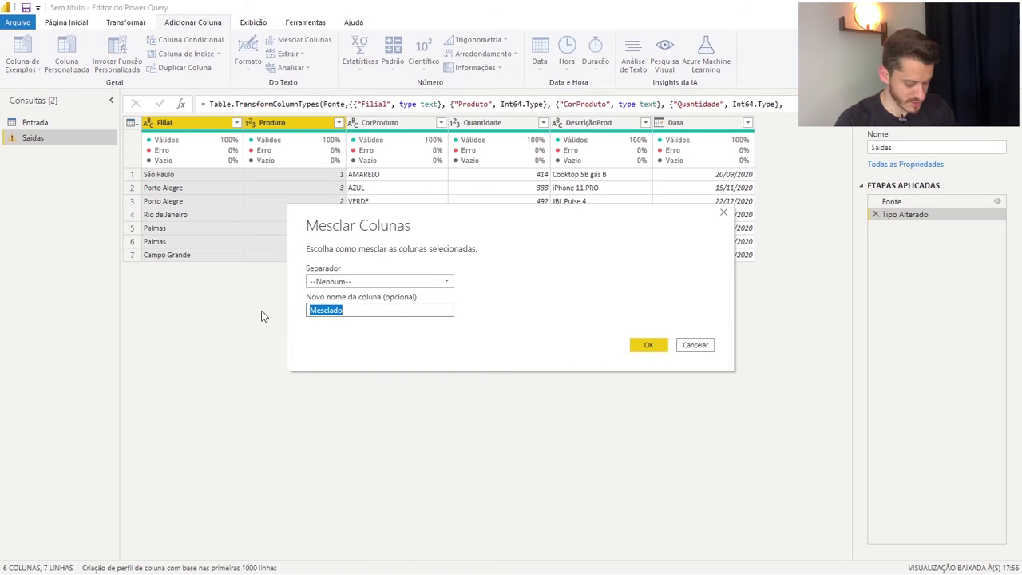
pyautogui.write('Chave')
pyautogui.press('Return')
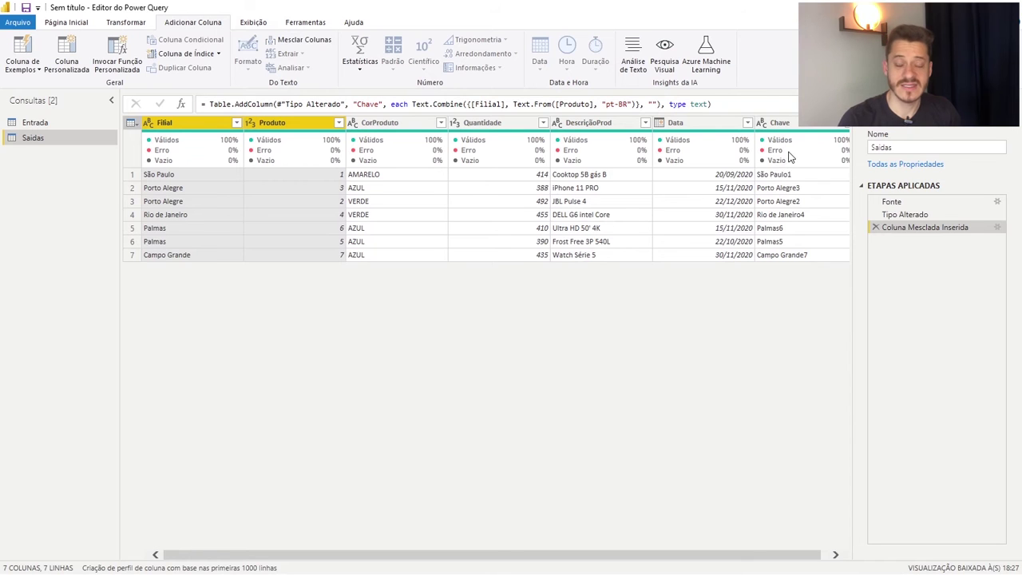
pyautogui.click(57, 23)
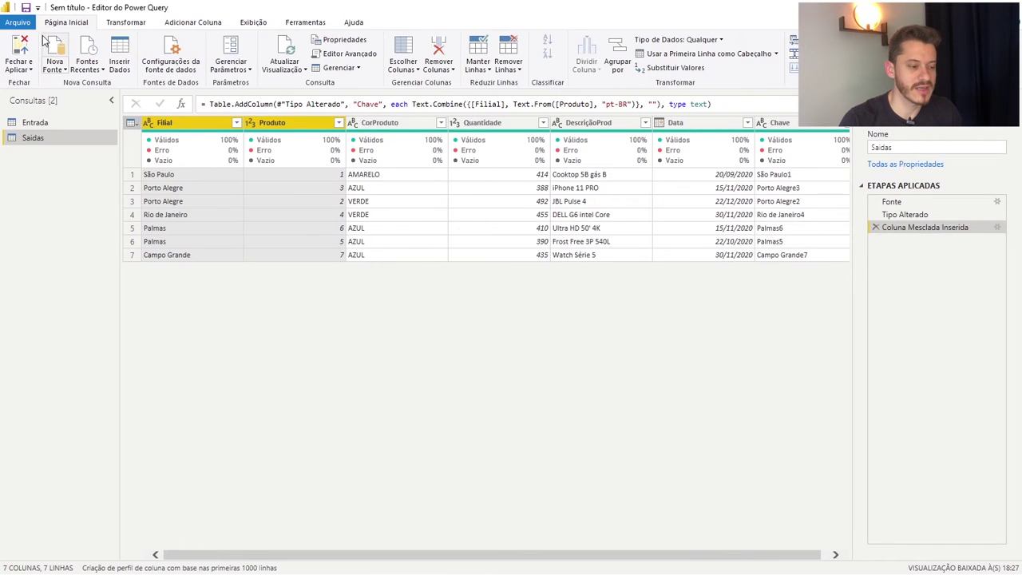
pyautogui.click(20, 50)
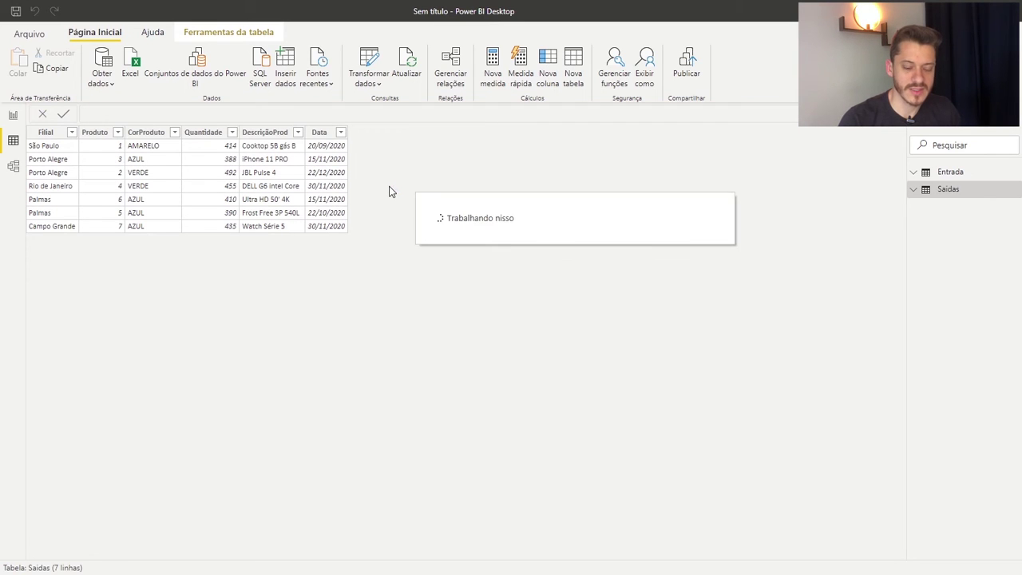
# - Relate Chave in Saidas to Chave in Entrada in the model view and review the relationship's settings
pyautogui.click(13, 166)
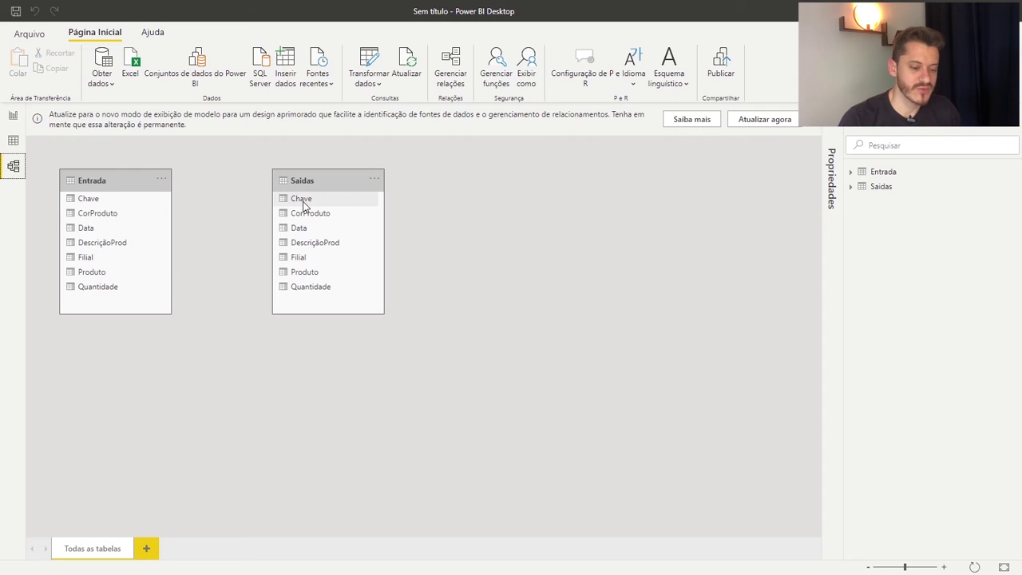
pyautogui.moveTo(306, 204); pyautogui.dragTo(94, 200)
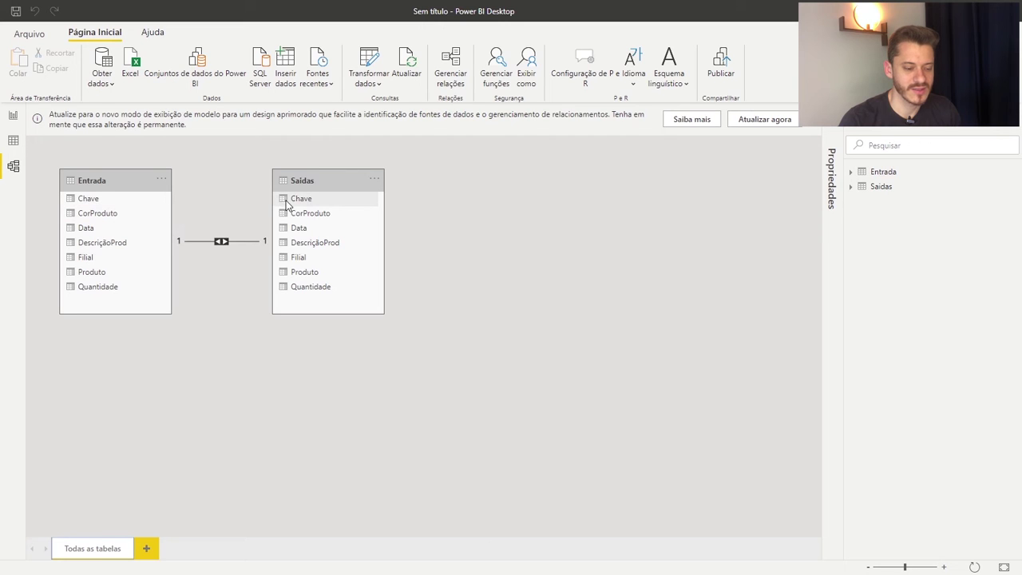
pyautogui.doubleClick(220, 243)
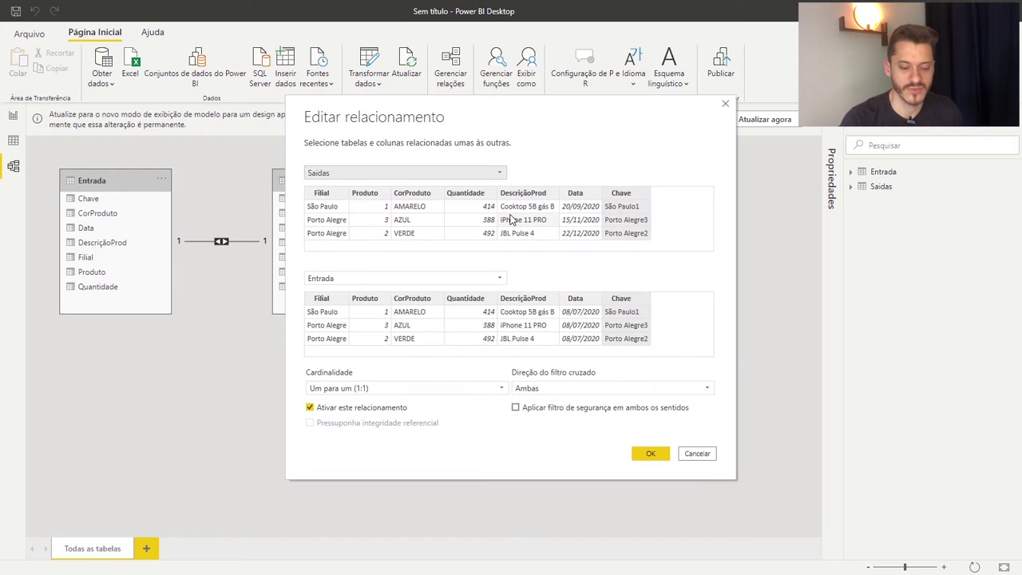
pyautogui.click(694, 454)
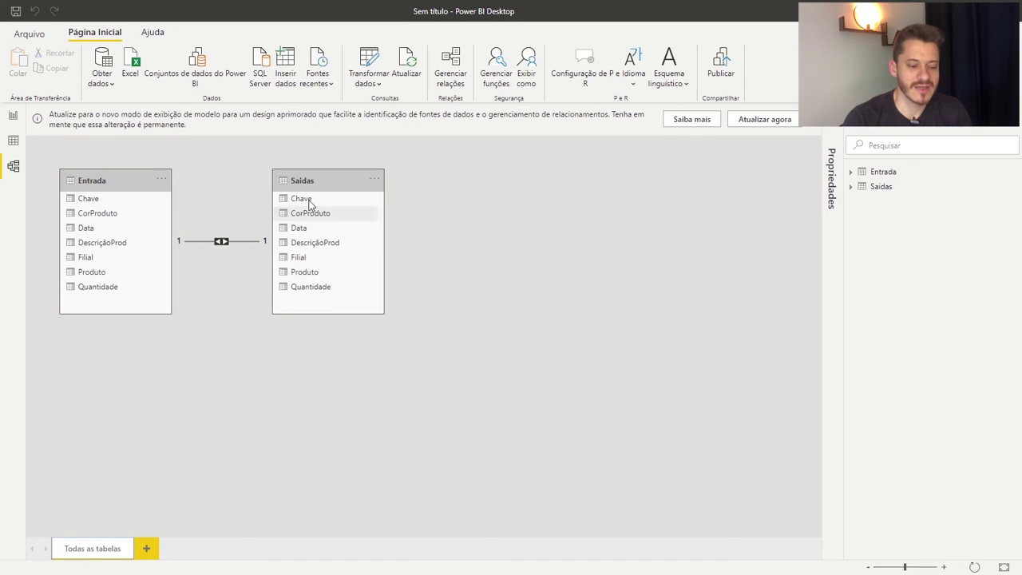
pyautogui.moveTo(342, 178); pyautogui.dragTo(404, 180)
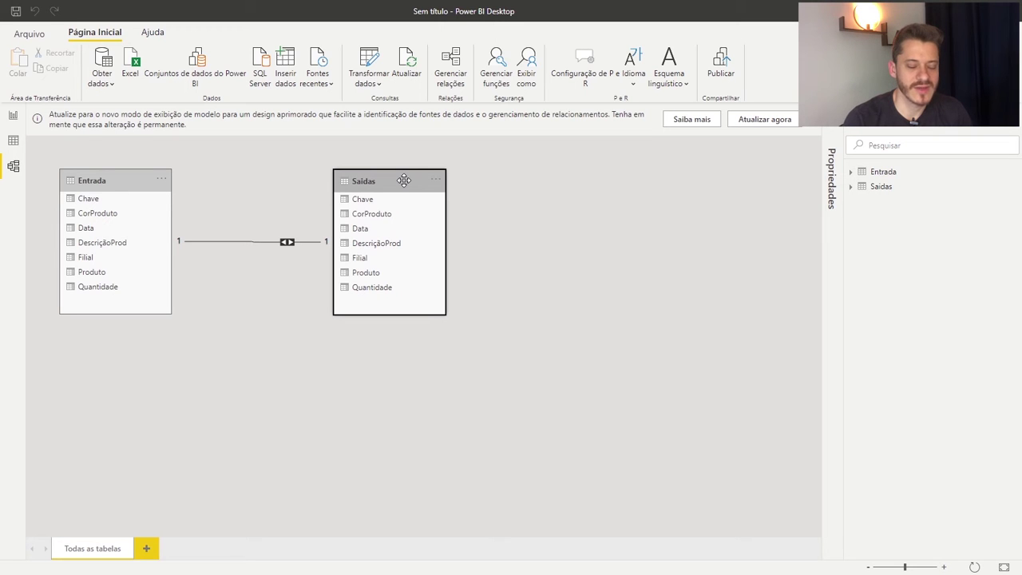
# - Examine the Saidas rows with their Chave column in the data view
pyautogui.click(14, 141)
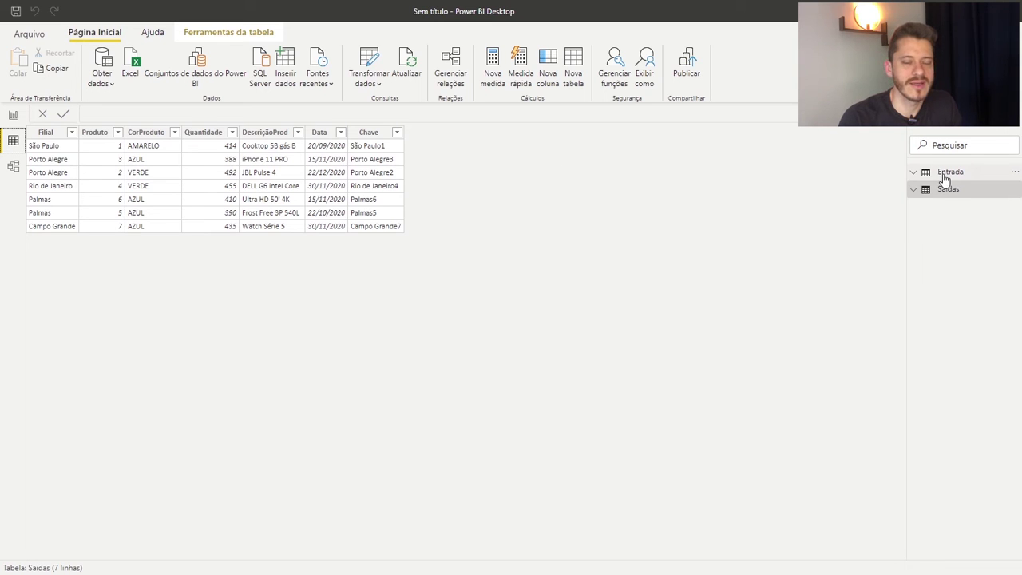
pyautogui.moveTo(945, 178)
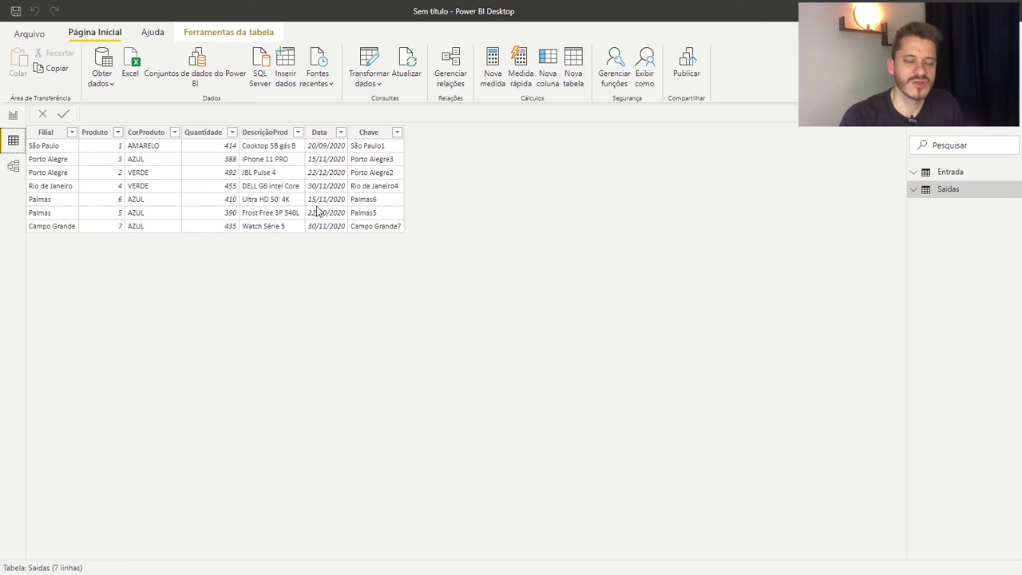
pyautogui.click(56, 132)
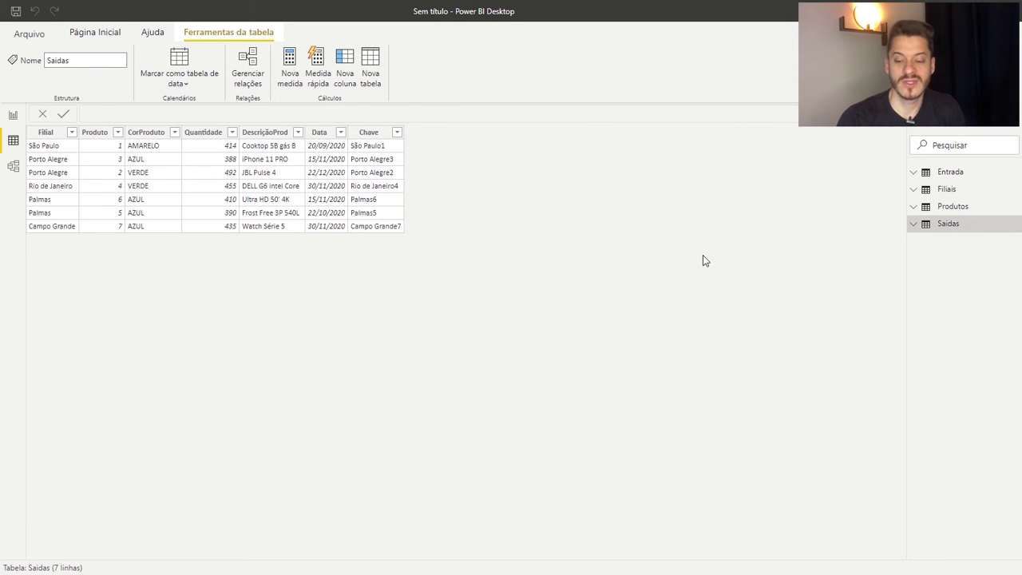
# - Examine the columns and rows of the Entrada, Saidas and Produtos tables in the data view
pyautogui.click(951, 173)
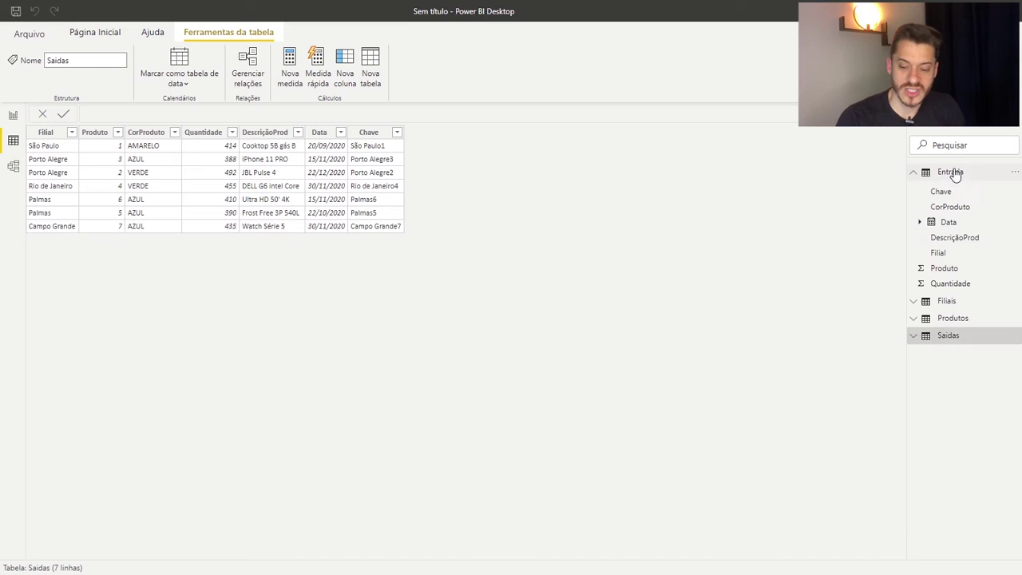
pyautogui.click(952, 176)
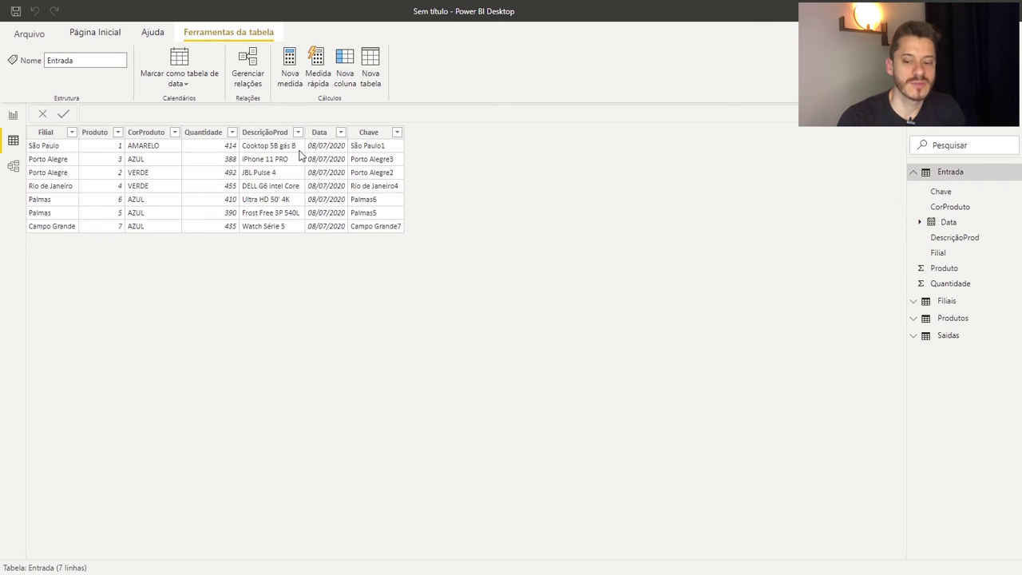
pyautogui.click(943, 174)
pyautogui.click(940, 207)
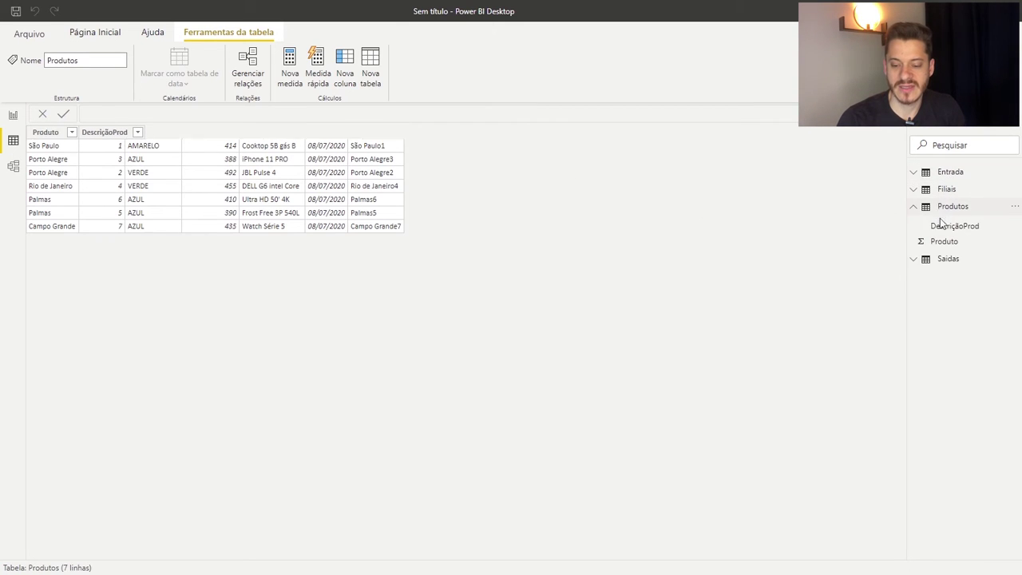
pyautogui.click(941, 212)
pyautogui.click(943, 225)
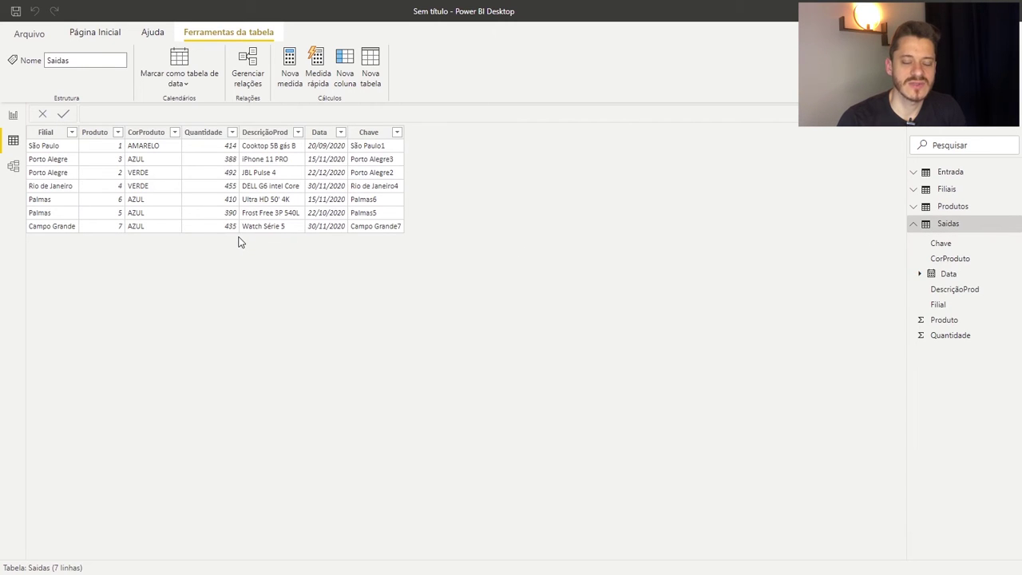
pyautogui.click(914, 225)
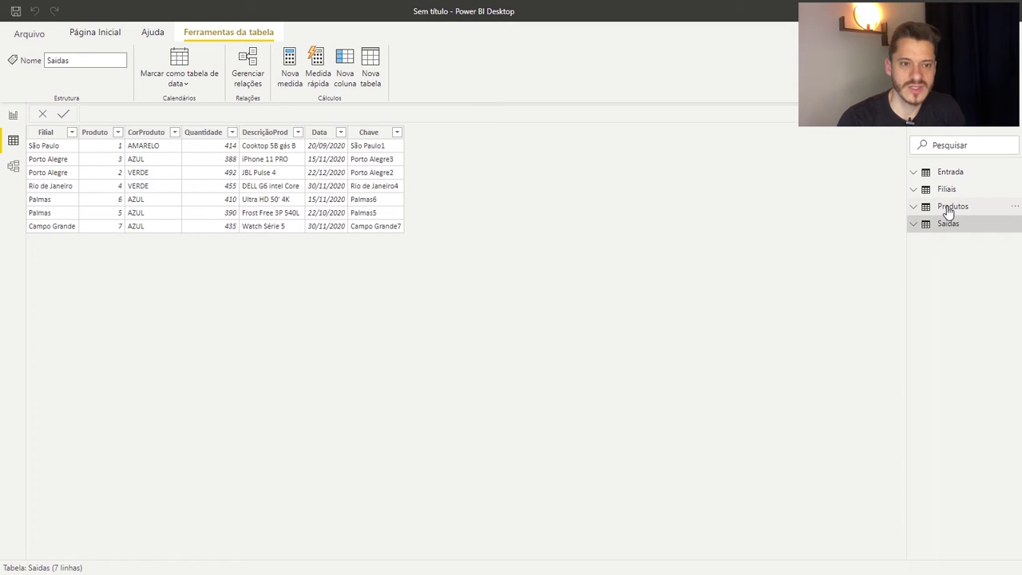
pyautogui.moveTo(948, 212)
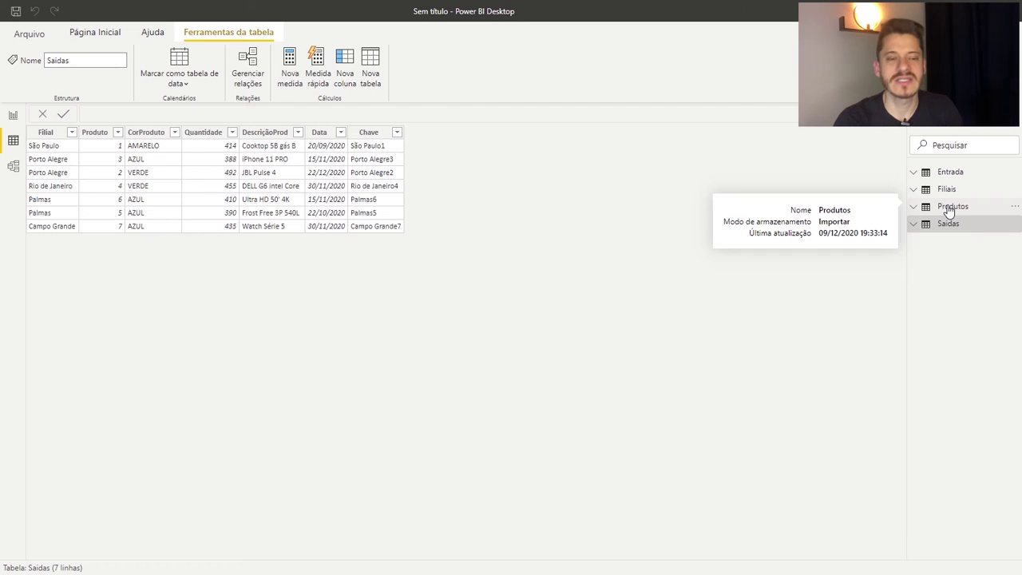
pyautogui.click(949, 207)
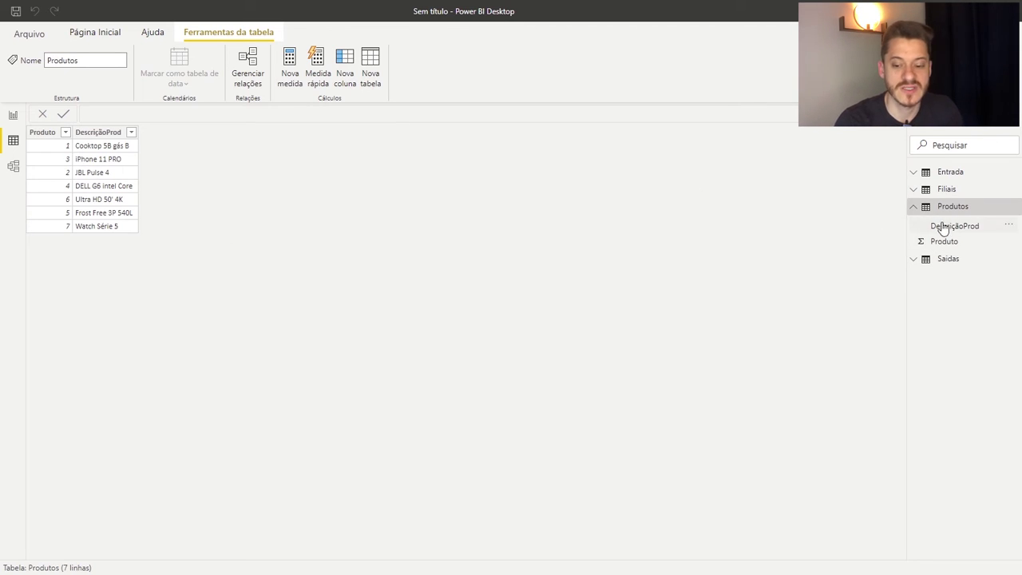
pyautogui.click(915, 208)
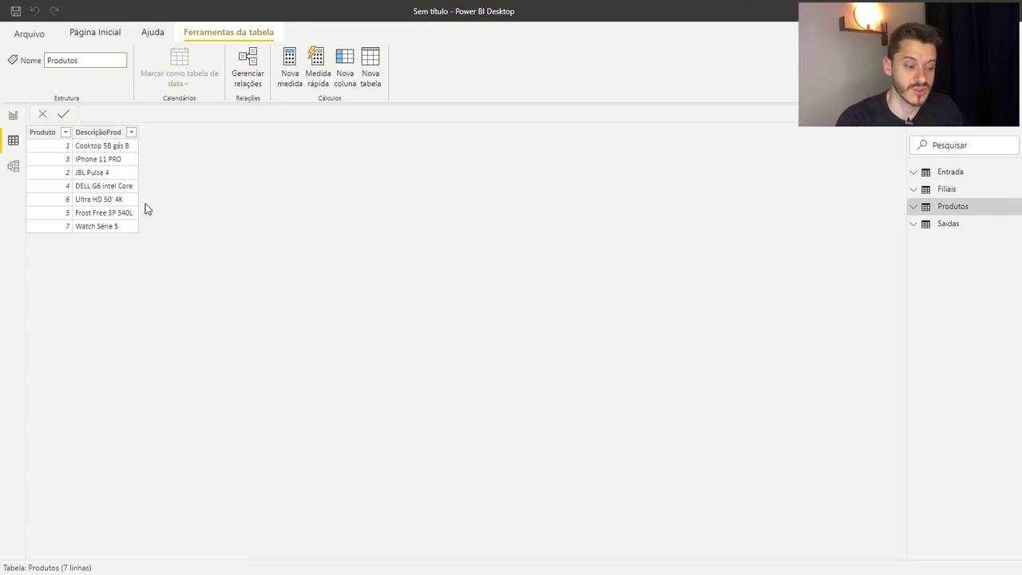
# - Delete the relationship between Entrada and Saidas in the model view and dismiss the pending changes notice
pyautogui.click(15, 170)
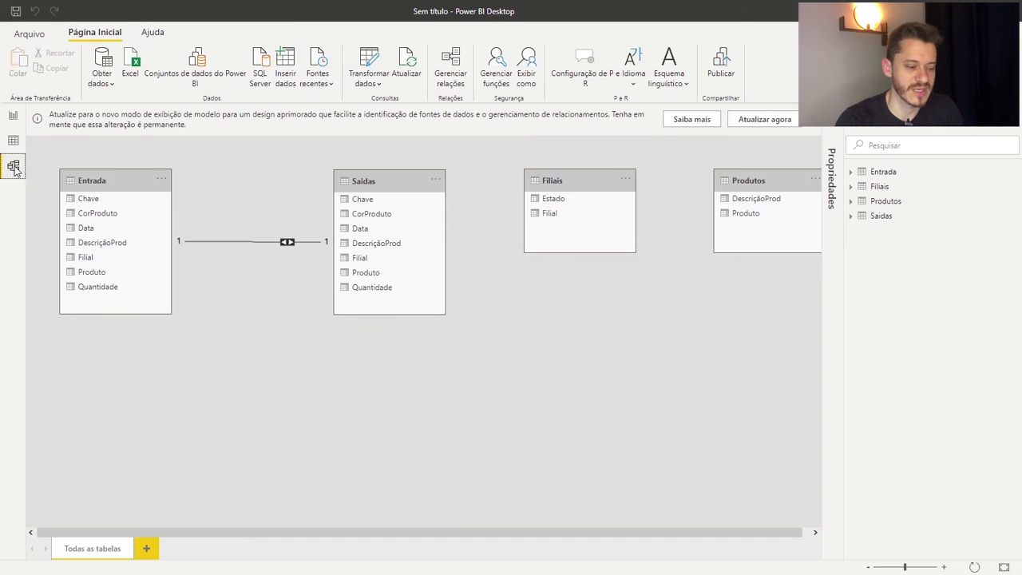
pyautogui.rightClick(258, 249)
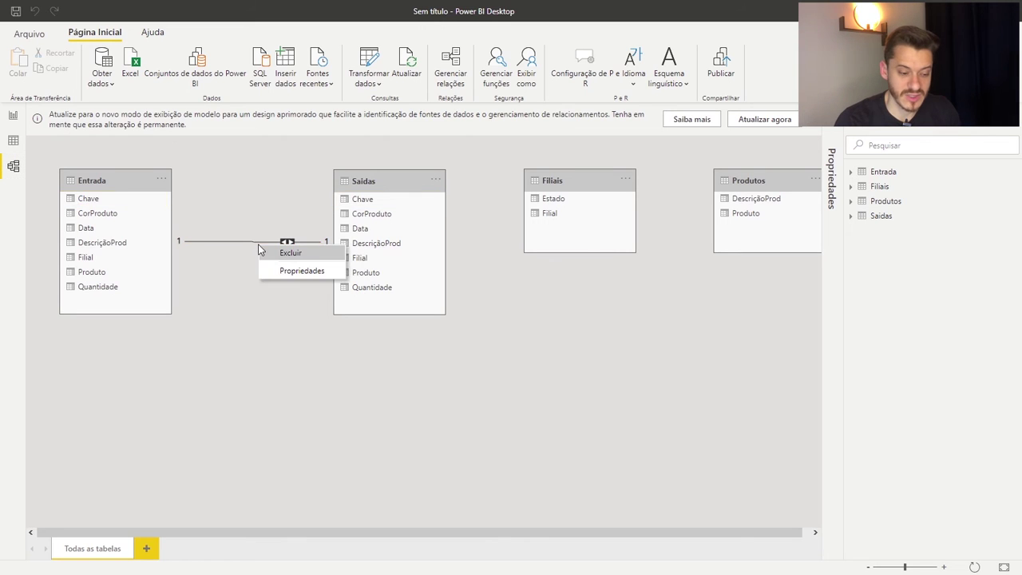
pyautogui.click(281, 266)
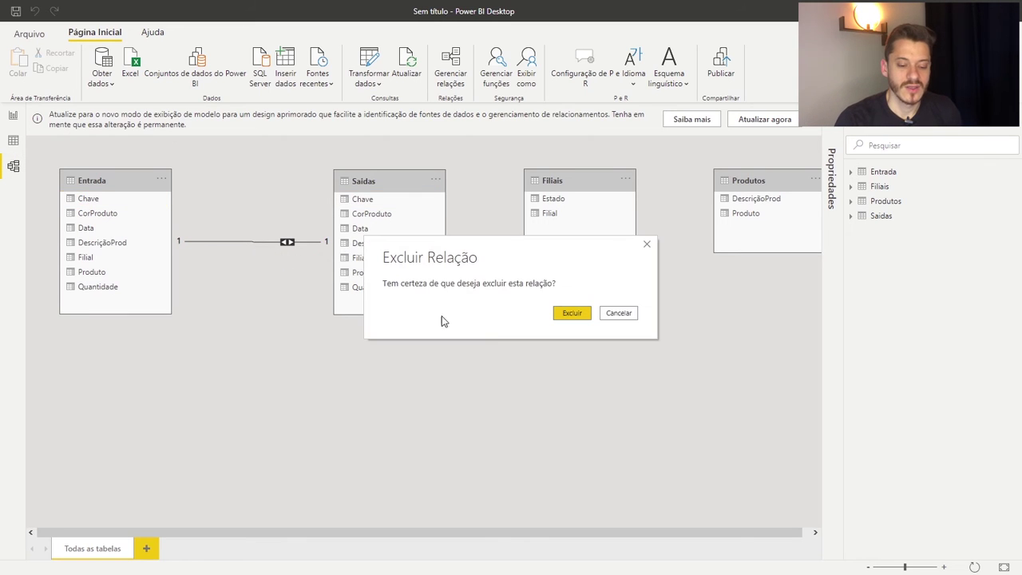
pyautogui.click(559, 314)
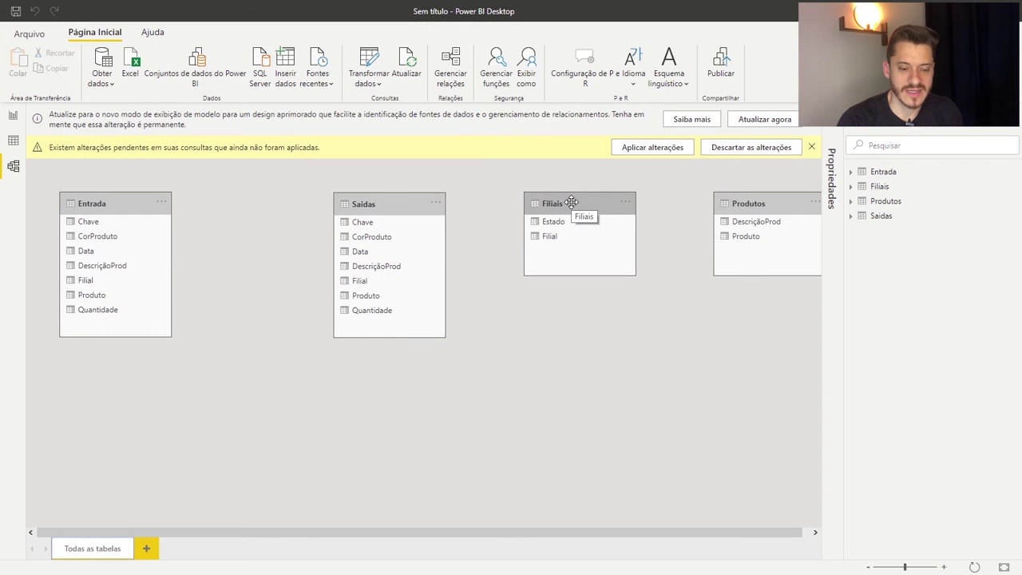
pyautogui.click(812, 148)
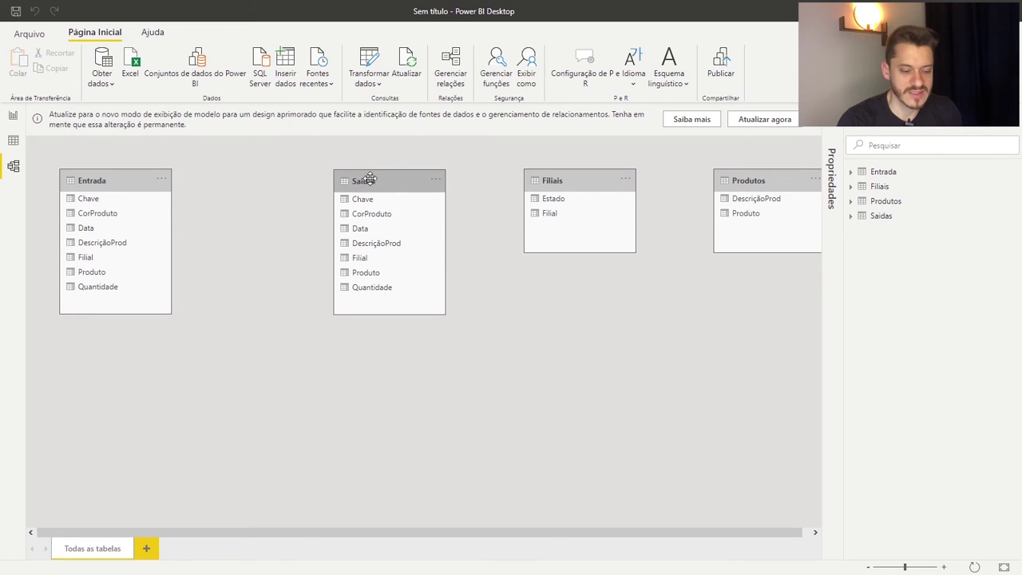
# - Arrange the model diagram with Filiais and Produtos side by side above Entrada and Saidas
pyautogui.moveTo(375, 183); pyautogui.dragTo(482, 329)
pyautogui.moveTo(106, 178); pyautogui.dragTo(167, 337)
pyautogui.moveTo(586, 181); pyautogui.dragTo(213, 180)
pyautogui.moveTo(753, 169); pyautogui.dragTo(419, 167)
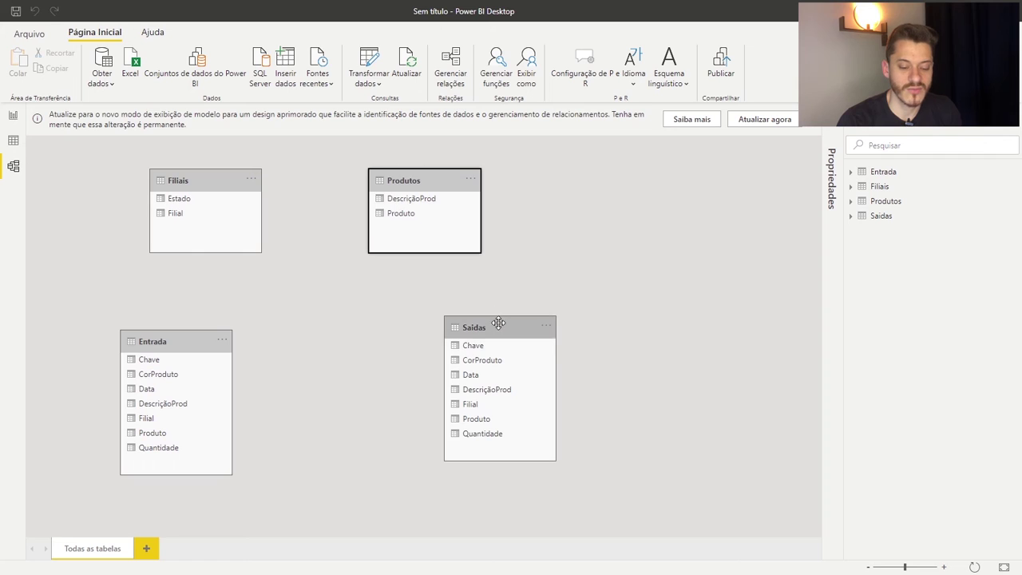
pyautogui.moveTo(499, 322); pyautogui.dragTo(483, 332)
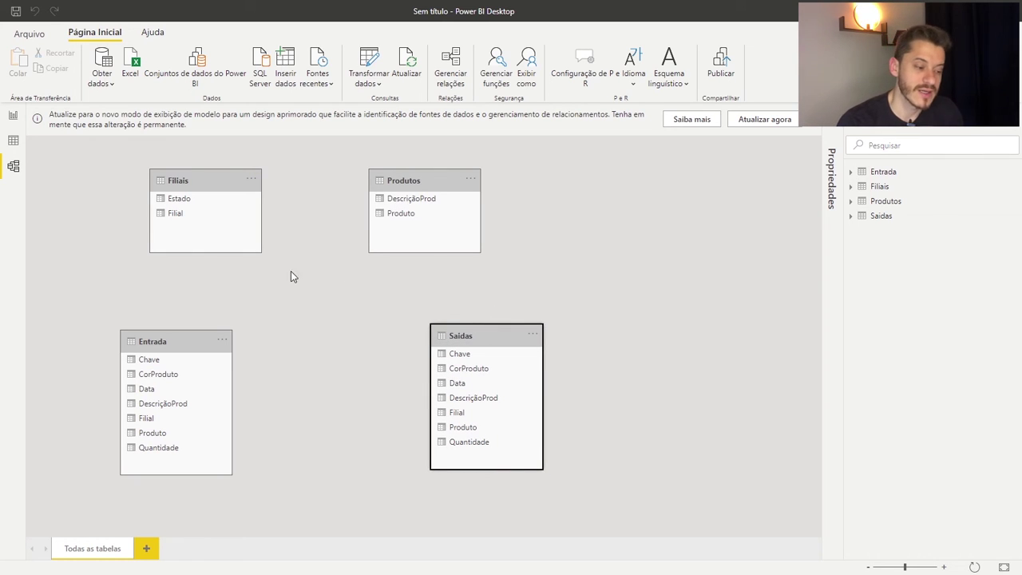
# - Compare the Produto column of the Produtos table with the Produto column of the Entrada table
pyautogui.click(13, 140)
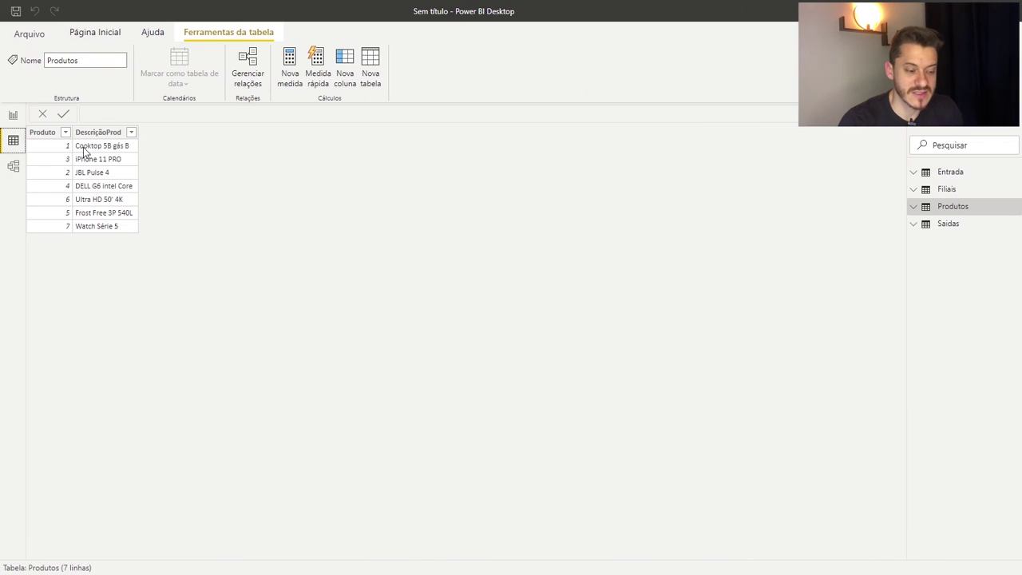
pyautogui.click(52, 146)
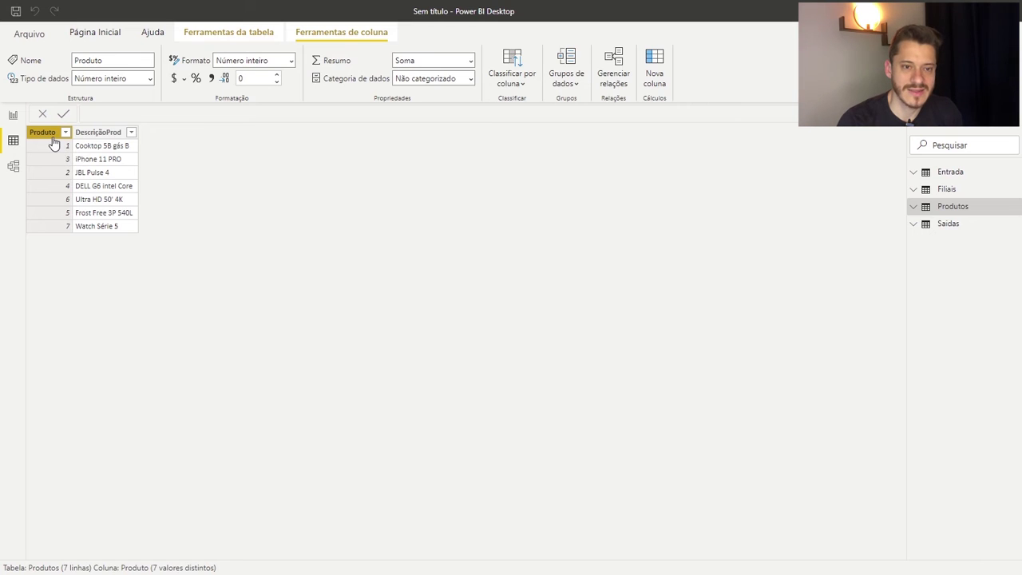
pyautogui.click(13, 166)
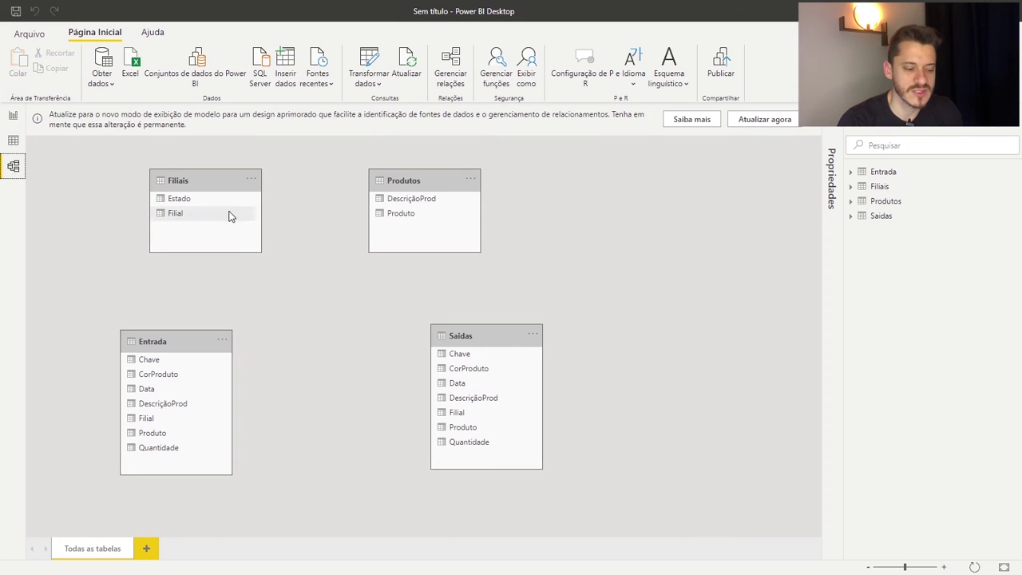
pyautogui.click(13, 141)
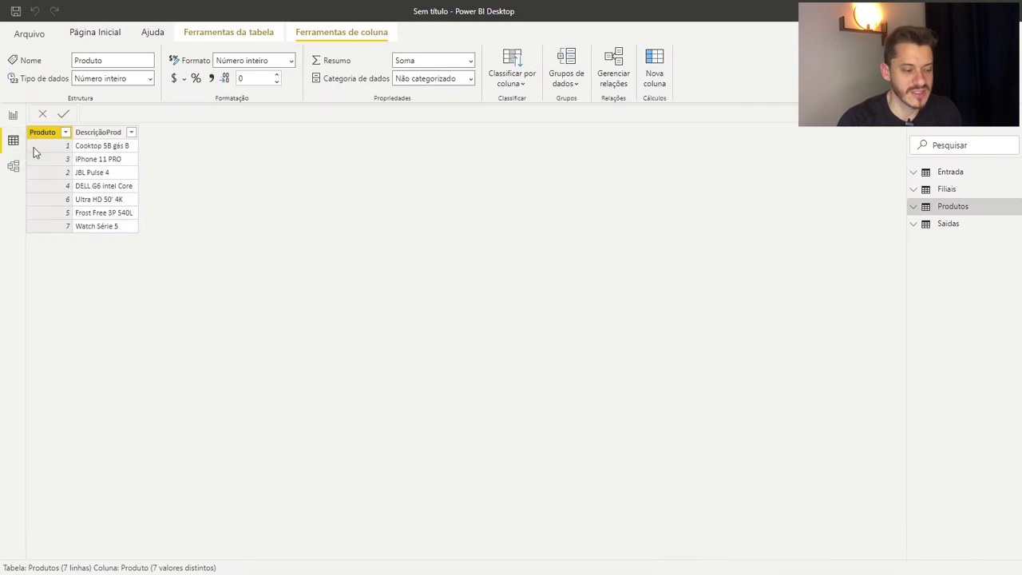
pyautogui.click(943, 173)
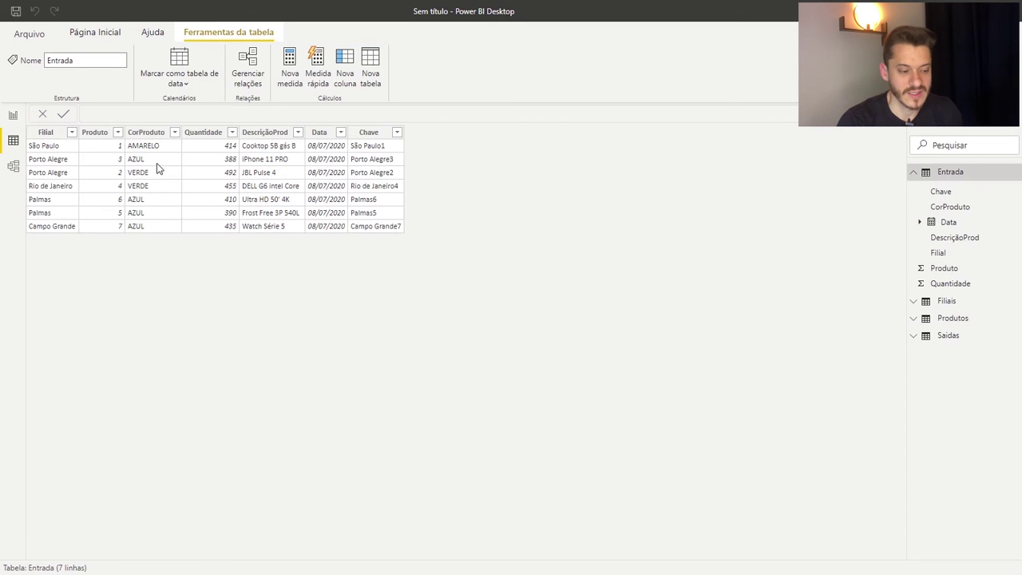
pyautogui.click(96, 132)
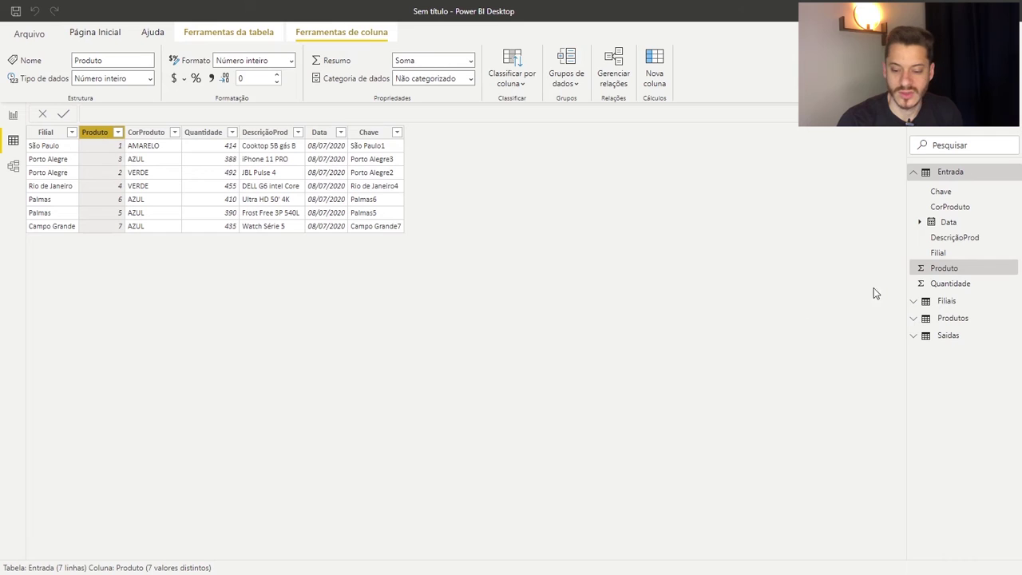
# - Review the Produto column of the Saidas table in the data view
pyautogui.click(938, 172)
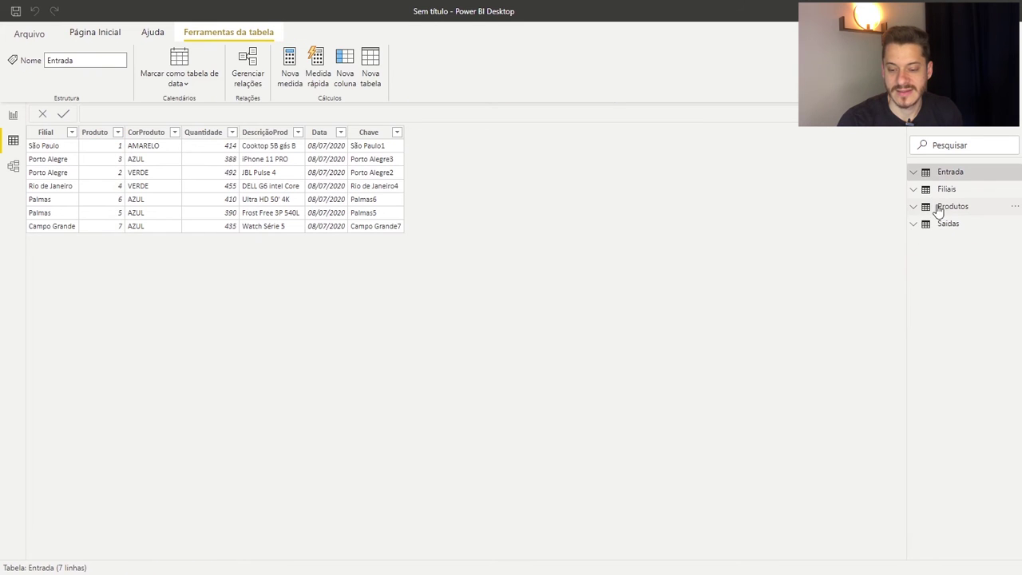
pyautogui.click(936, 229)
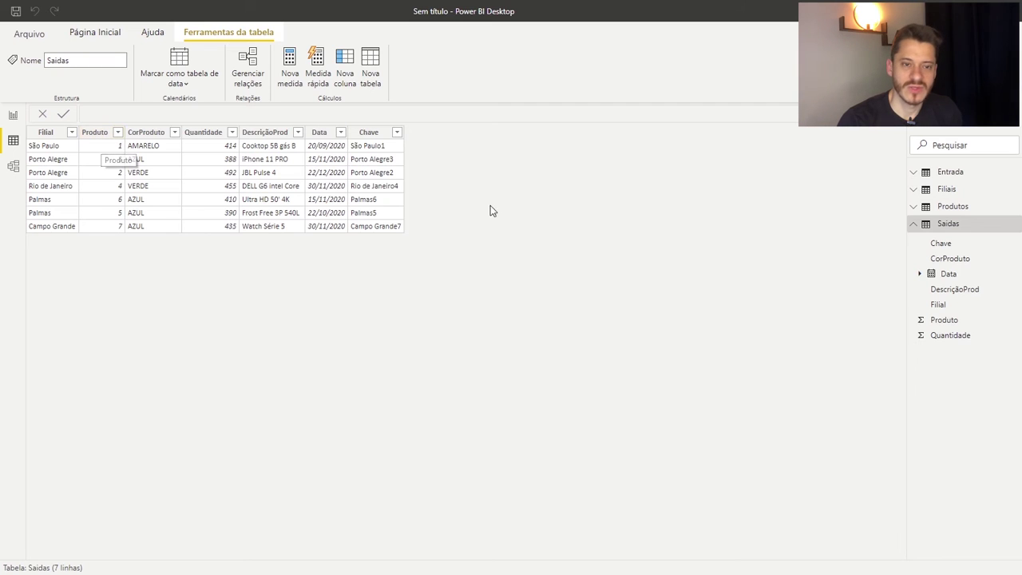
pyautogui.click(915, 229)
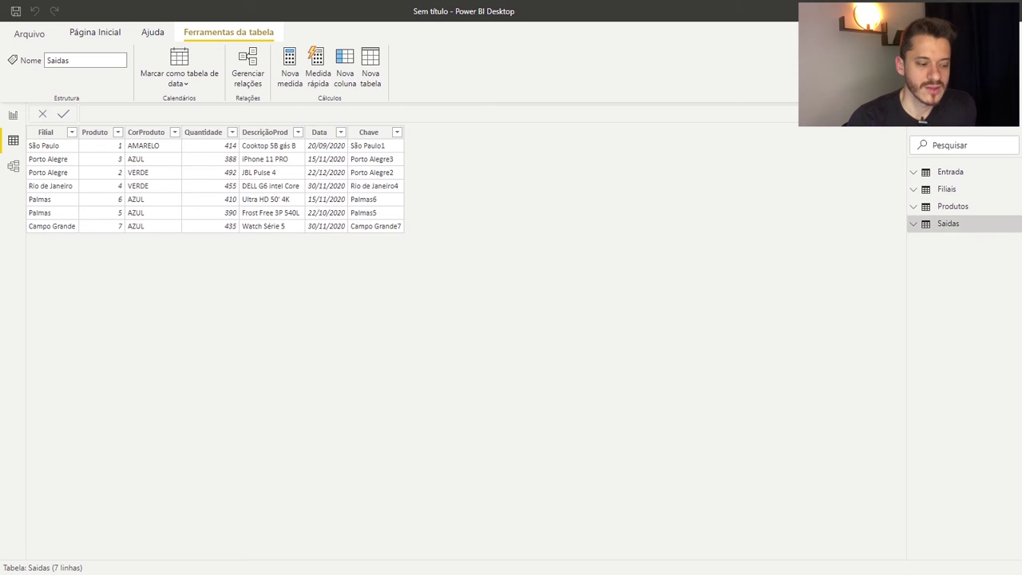
# - Apply the pending query changes and relate Produto in the Produtos table to Produto in both Saidas and Entrada
pyautogui.click(13, 166)
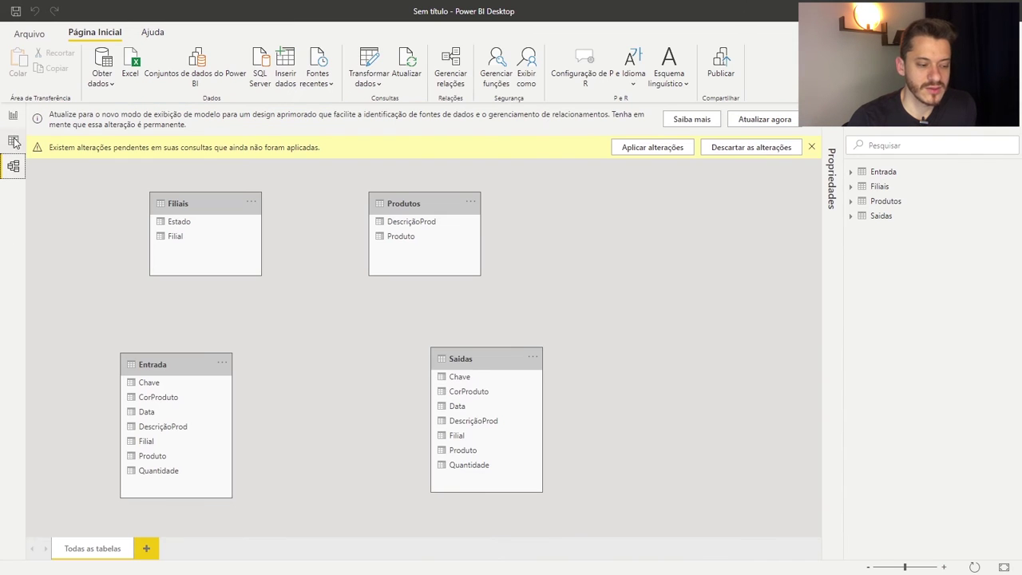
pyautogui.click(650, 152)
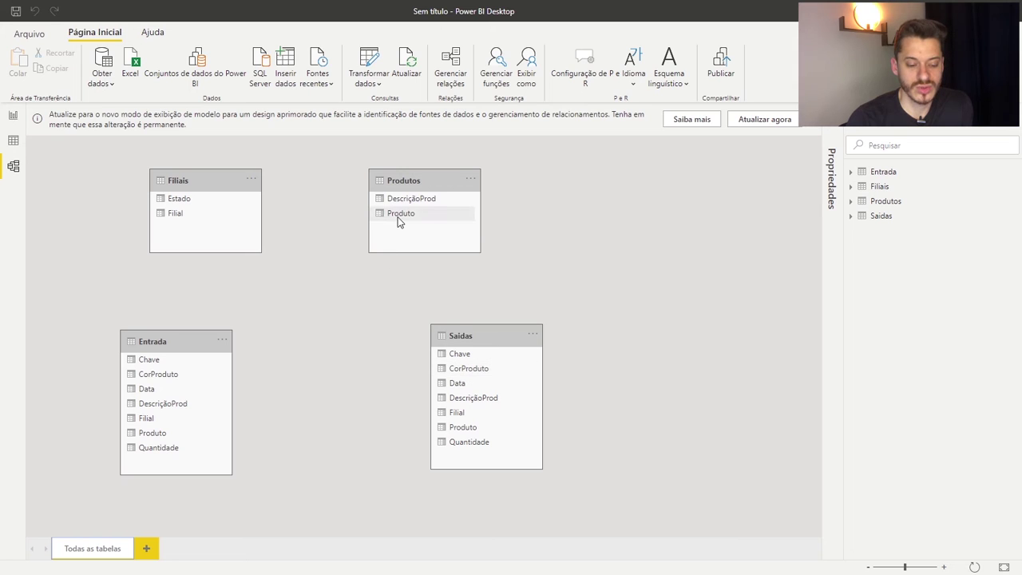
pyautogui.moveTo(400, 221); pyautogui.dragTo(457, 433)
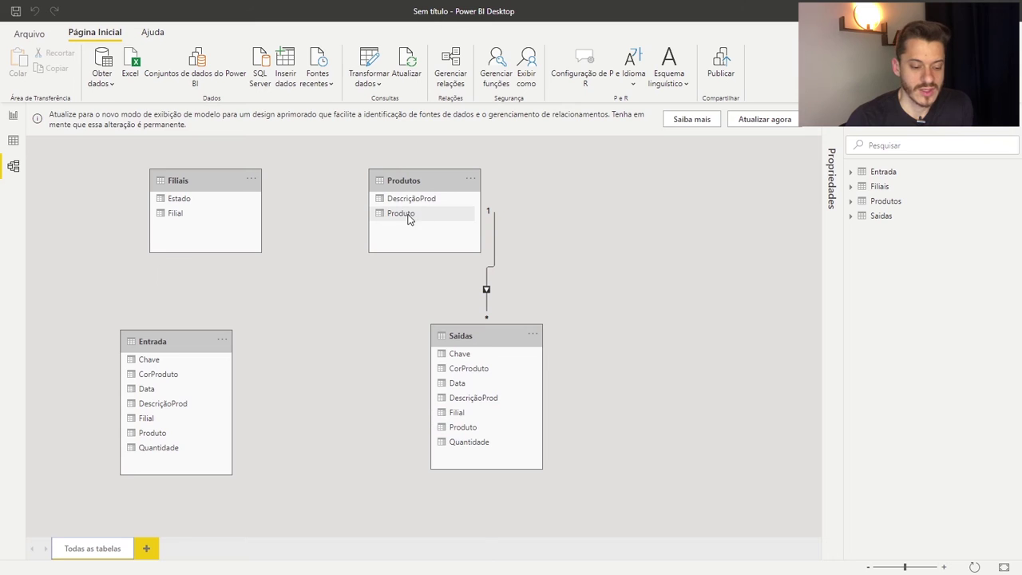
pyautogui.moveTo(406, 214); pyautogui.dragTo(163, 439)
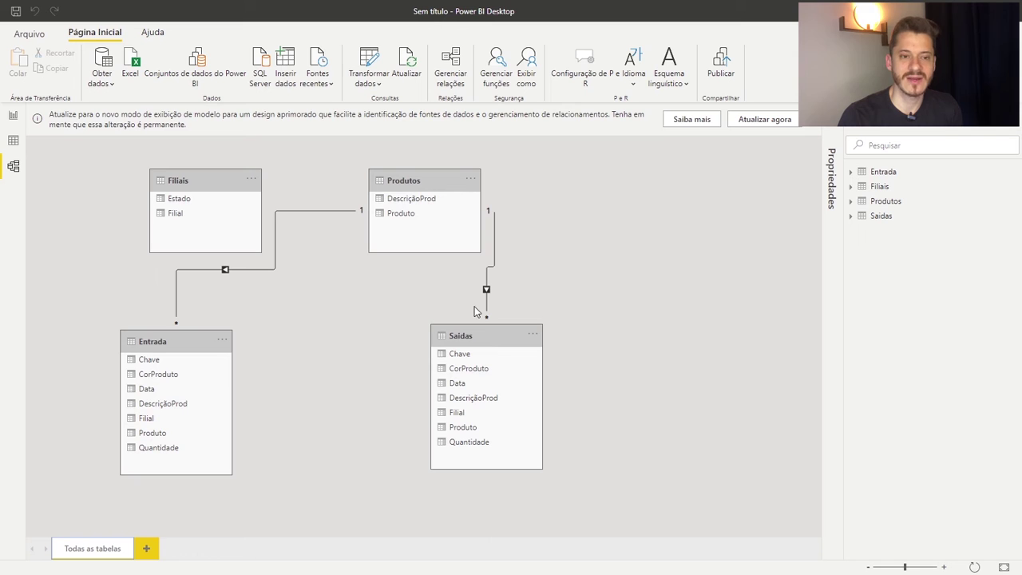
# - Shift the Filiais and Produtos tables slightly to the left in the model diagram
pyautogui.moveTo(226, 182); pyautogui.dragTo(201, 182)
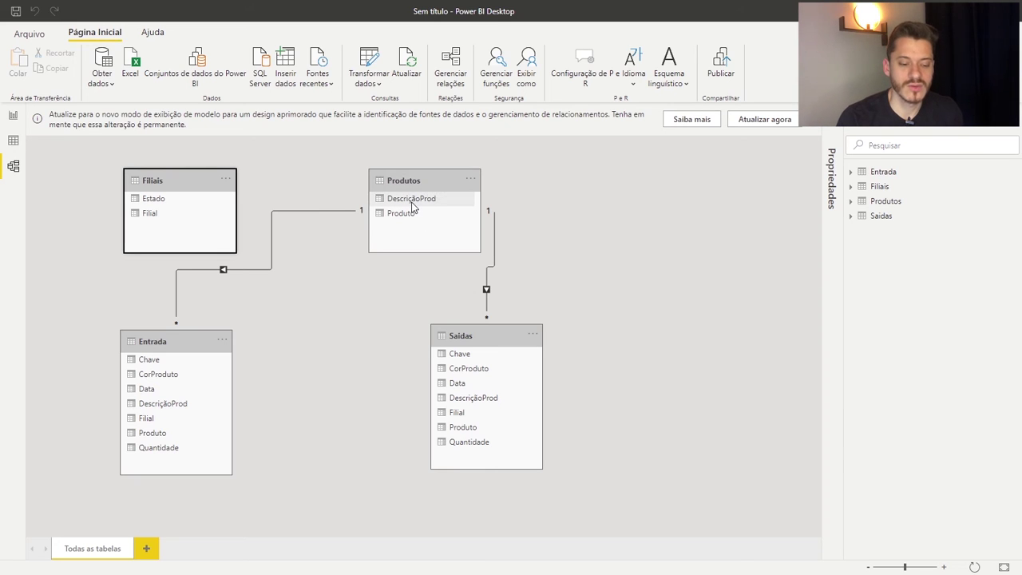
pyautogui.moveTo(420, 176); pyautogui.dragTo(412, 175)
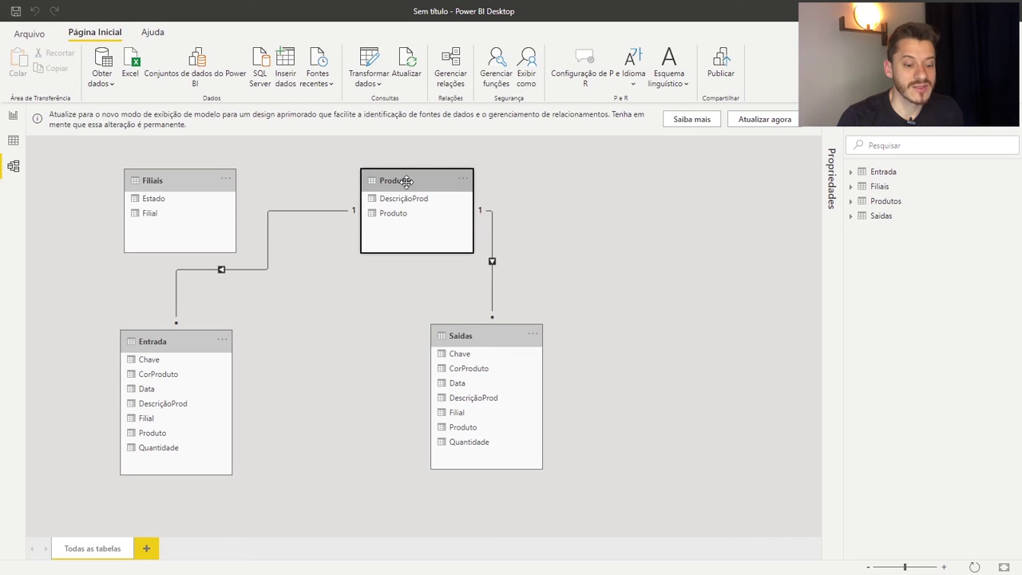
pyautogui.click(417, 188)
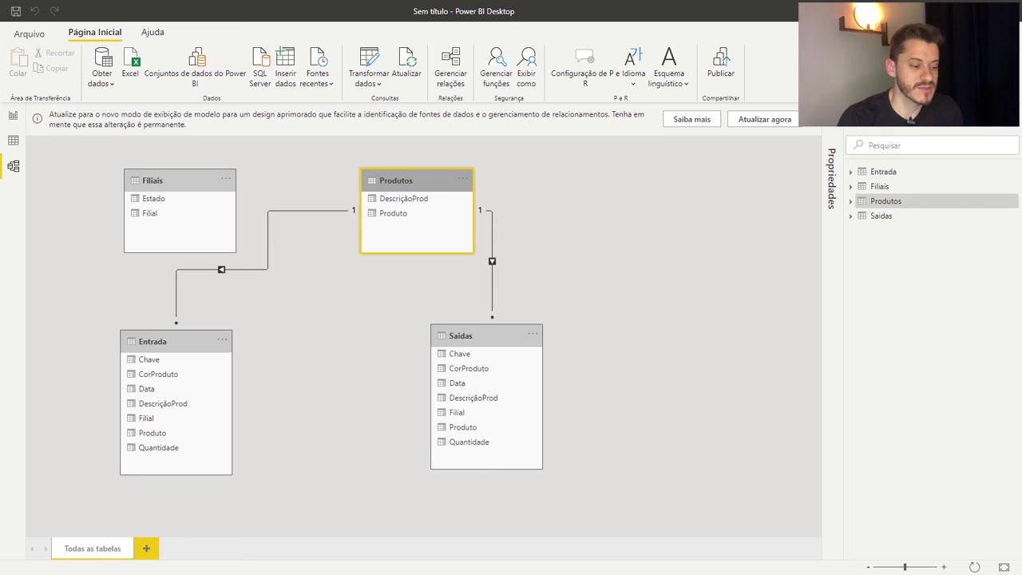
# - Add a table visual of DescriçãoProd from Produtos to the report and enlarge it in the page's lower-right corner
pyautogui.click(13, 116)
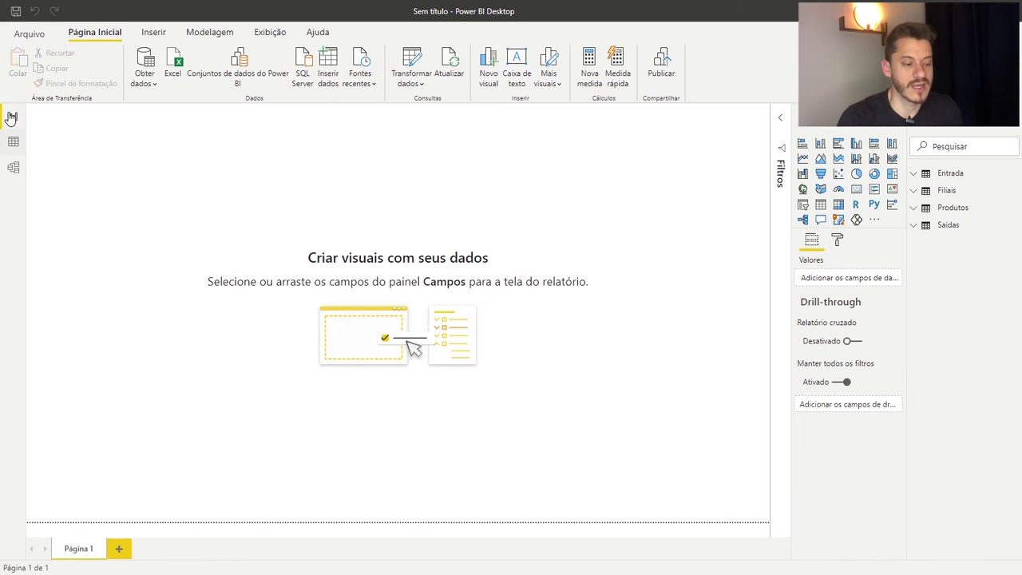
pyautogui.click(918, 209)
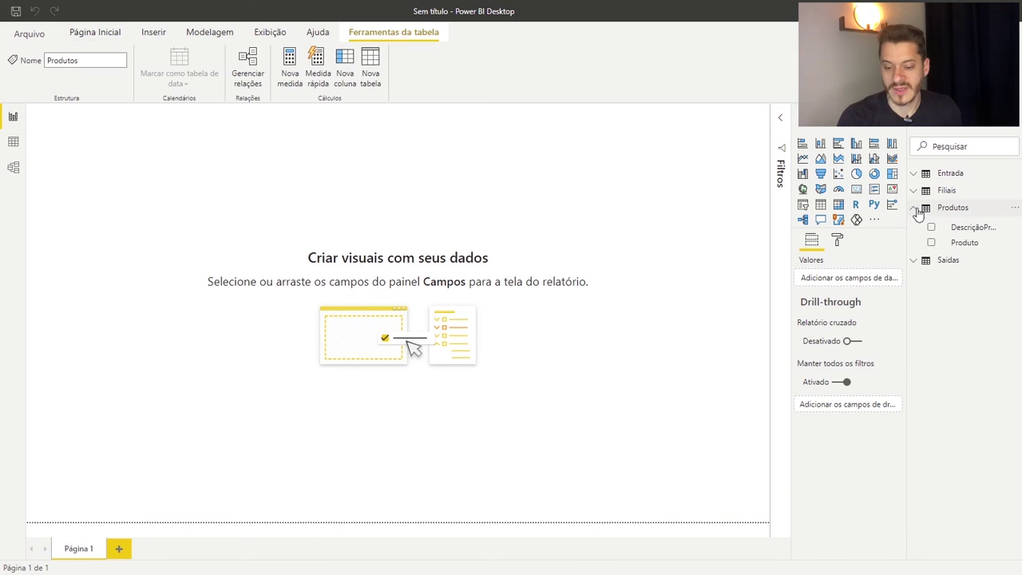
pyautogui.click(931, 228)
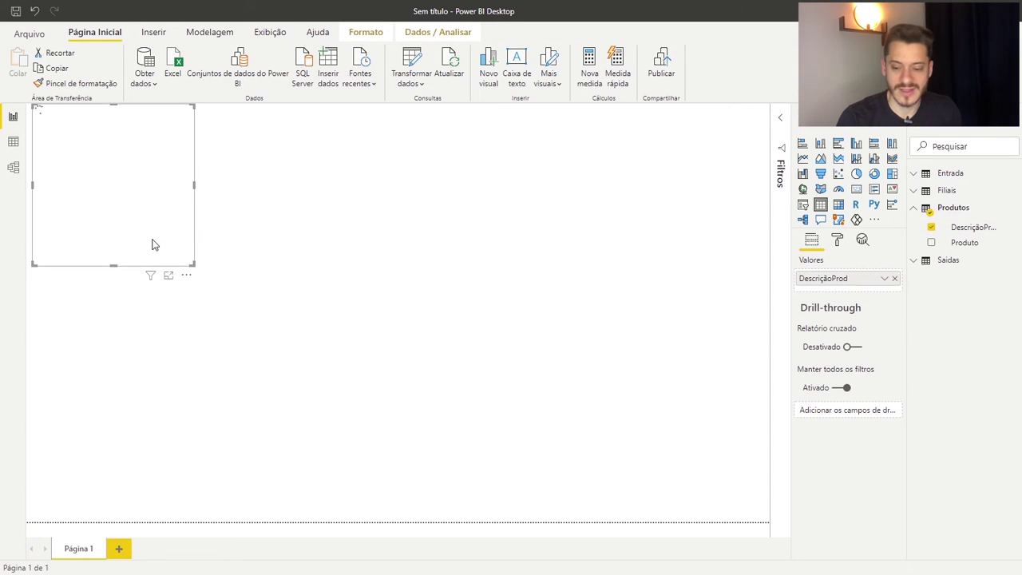
pyautogui.moveTo(168, 258); pyautogui.dragTo(746, 502)
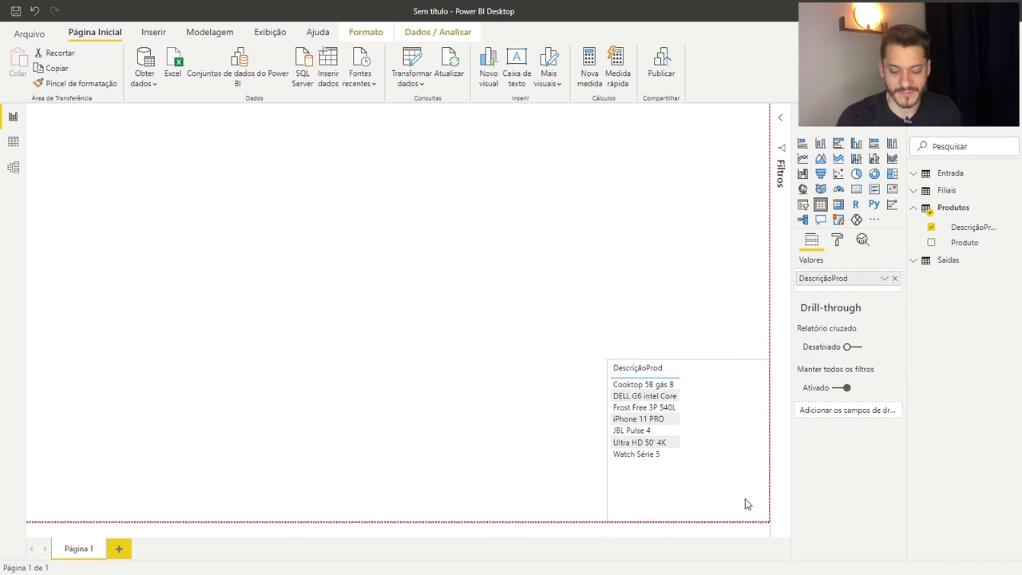
pyautogui.moveTo(608, 360); pyautogui.dragTo(468, 275)
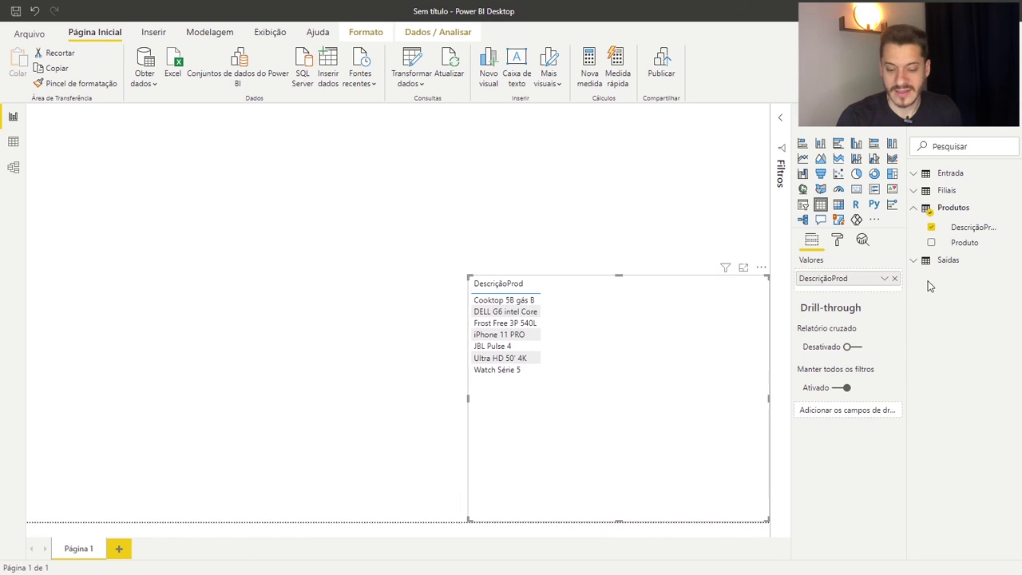
# - Set the table visual's grid text size to 16 pt and enlarge the visual toward the upper left
pyautogui.click(837, 241)
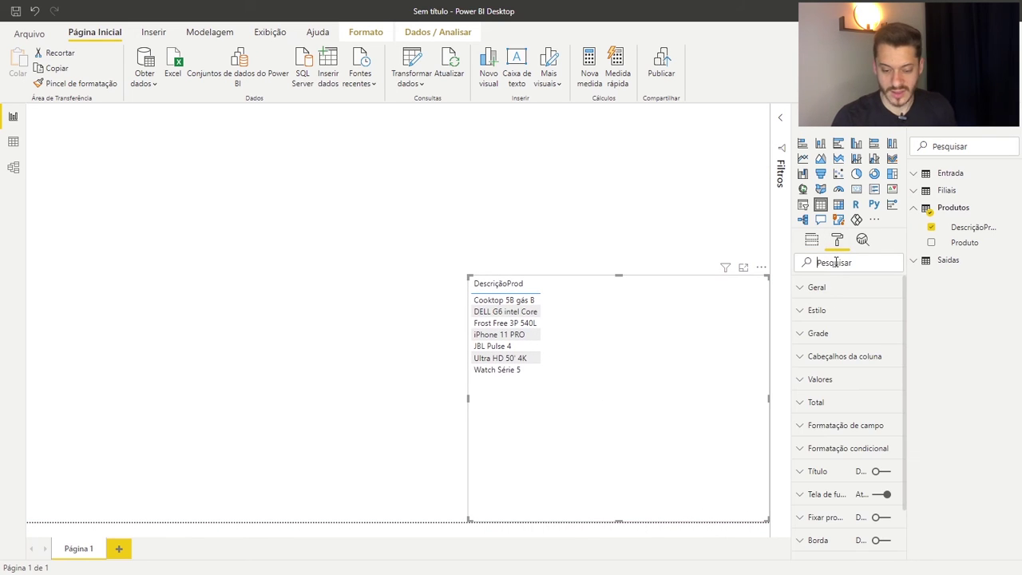
pyautogui.click(836, 263)
pyautogui.write('tama')
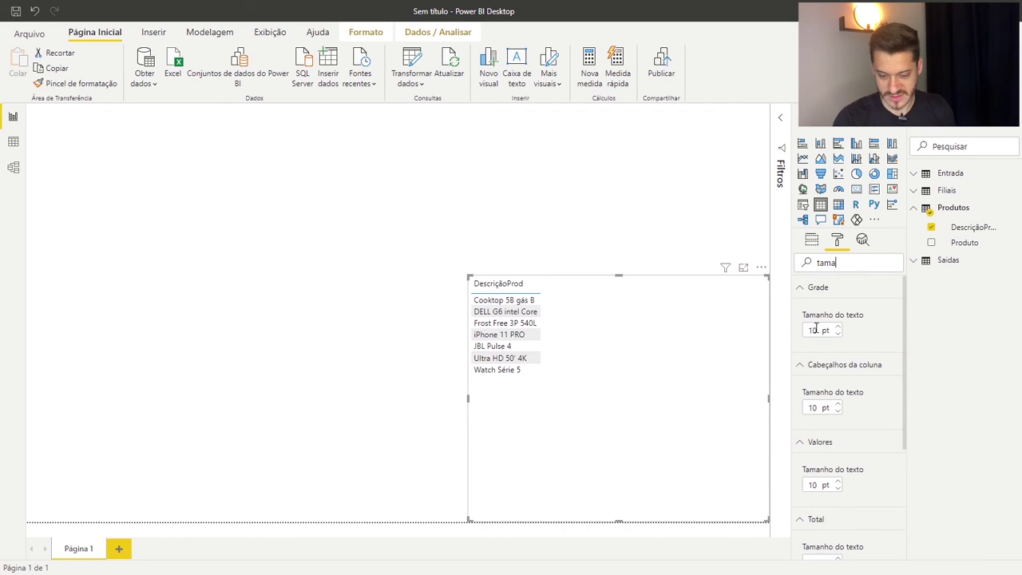
pyautogui.click(816, 328)
pyautogui.write('16')
pyautogui.press('Return')
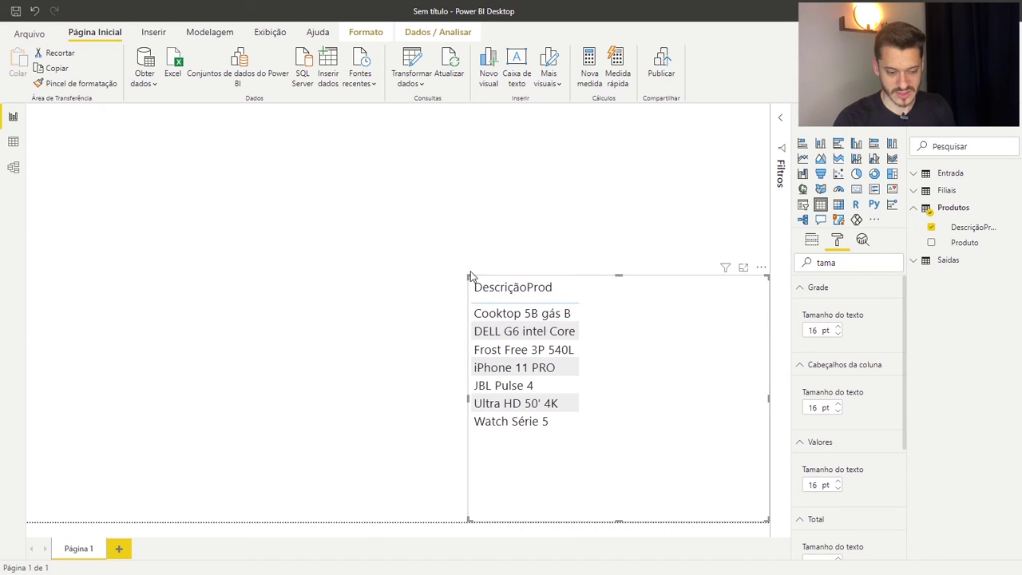
pyautogui.moveTo(470, 272); pyautogui.dragTo(423, 254)
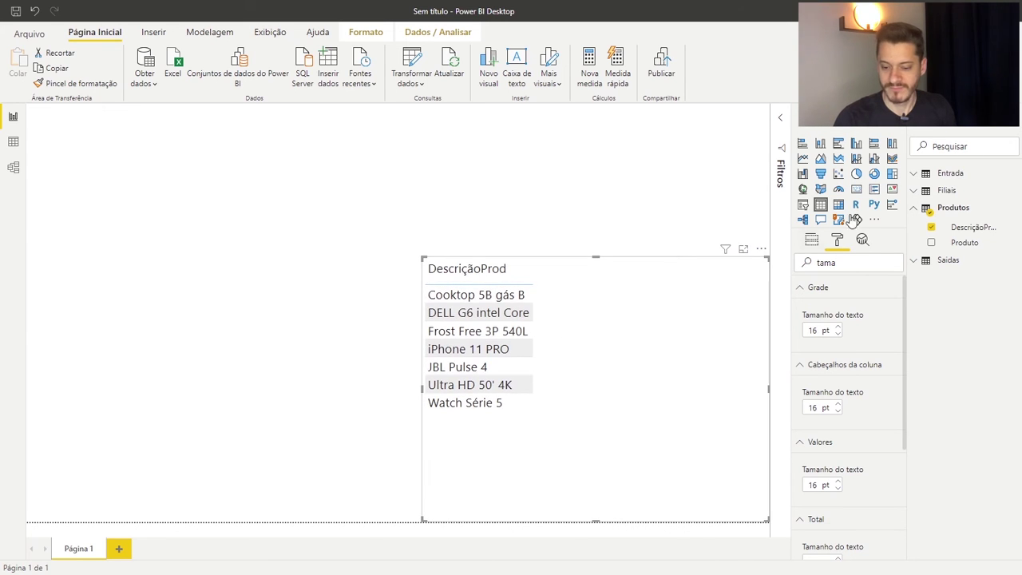
# - Add the Quantidade fields from Entrada and Saidas to the table visual and show its list of value fields
pyautogui.click(915, 209)
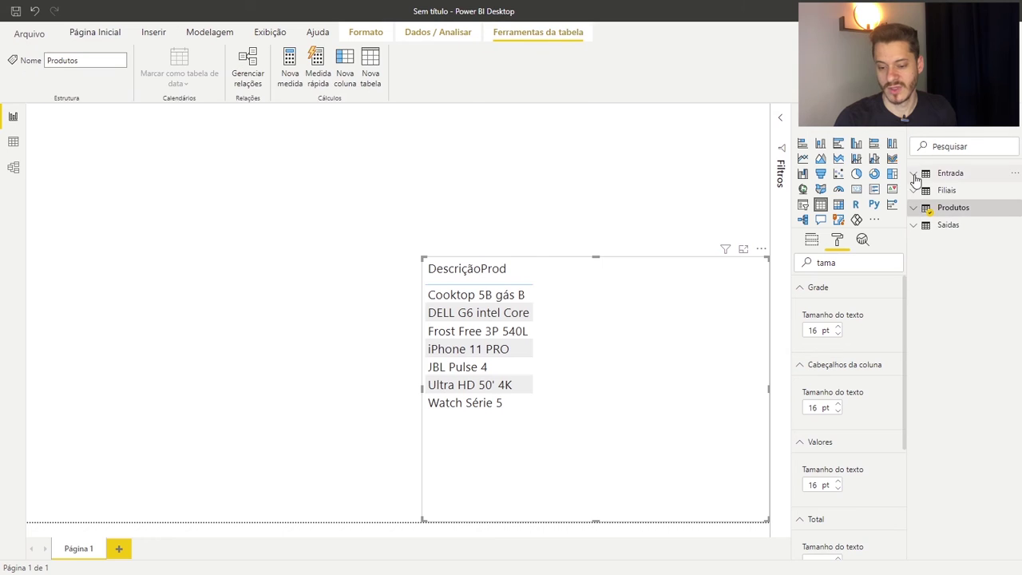
pyautogui.click(915, 174)
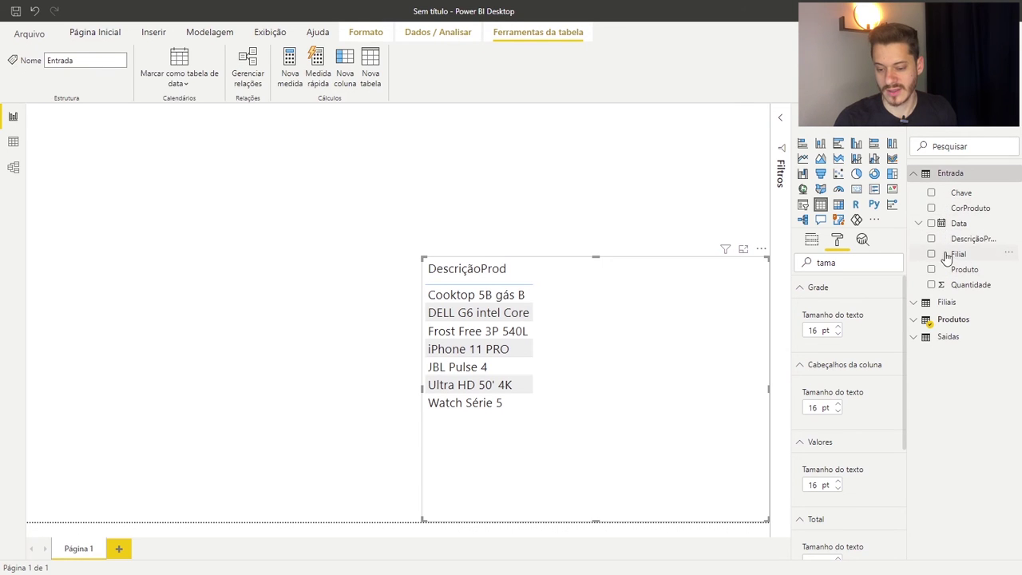
pyautogui.moveTo(948, 285); pyautogui.dragTo(634, 337)
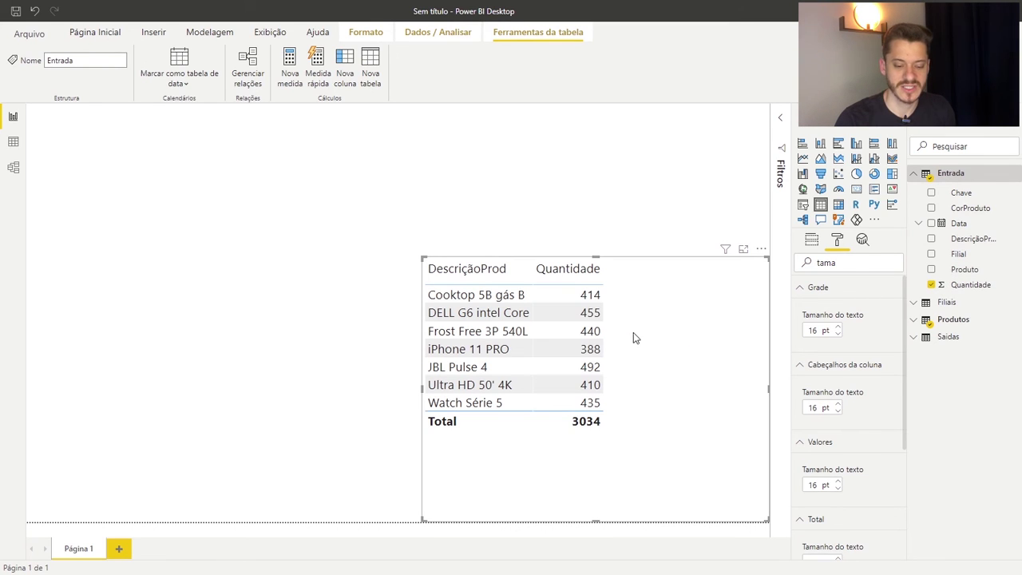
pyautogui.click(915, 173)
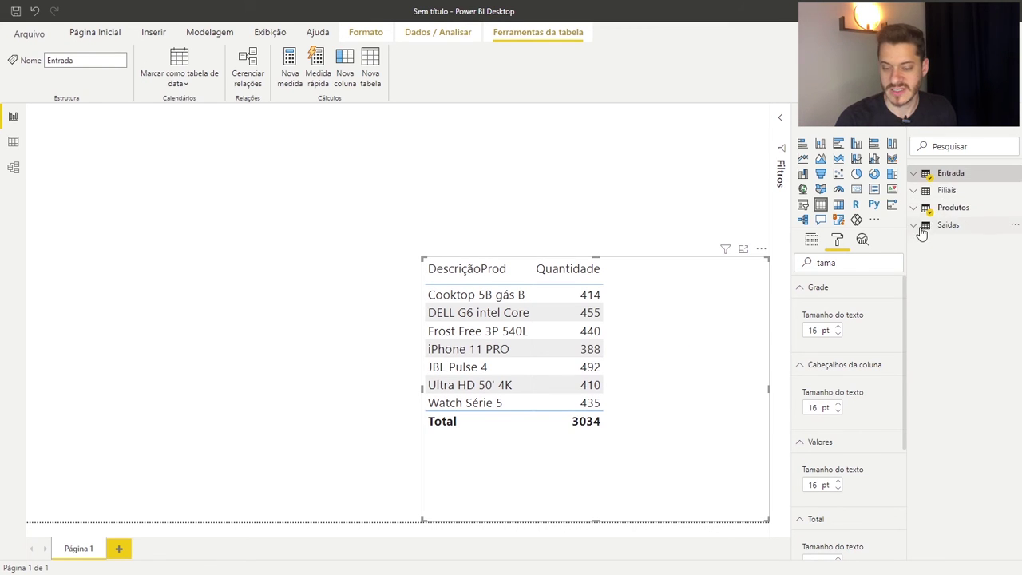
pyautogui.click(918, 224)
pyautogui.moveTo(962, 339); pyautogui.dragTo(671, 335)
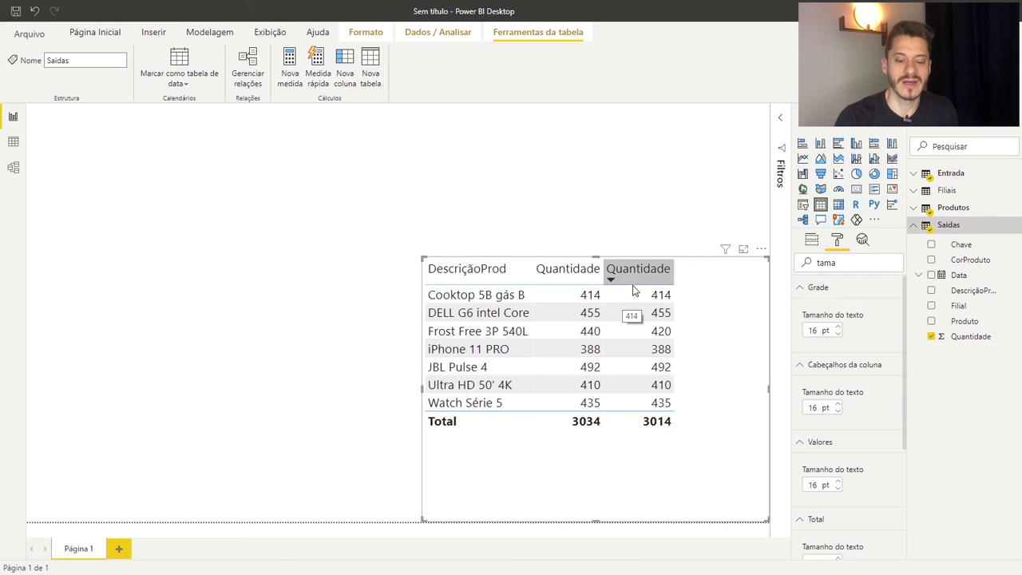
pyautogui.click(838, 280)
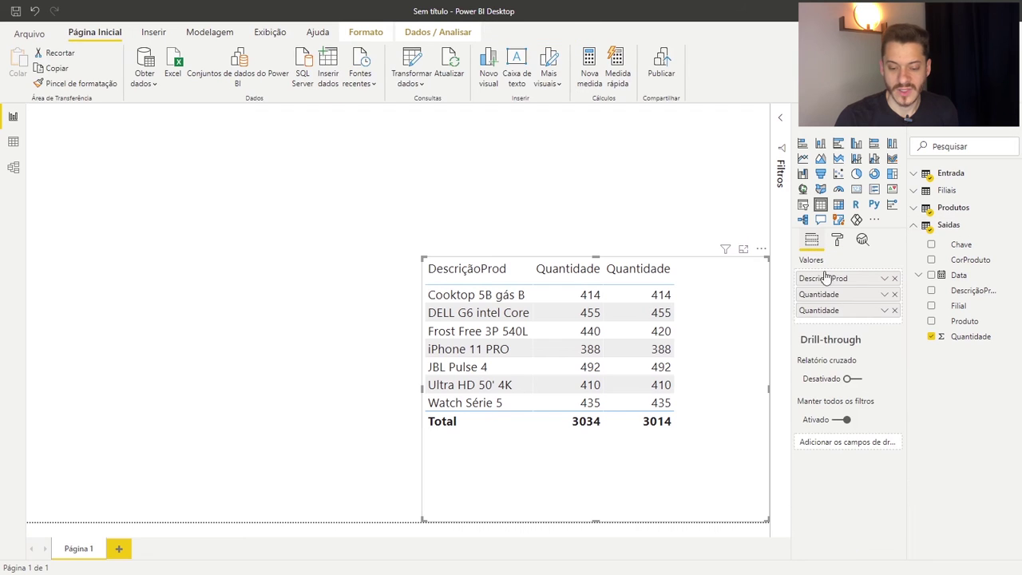
# - Move the Filiais table slightly closer to Produtos in the model diagram
pyautogui.click(13, 167)
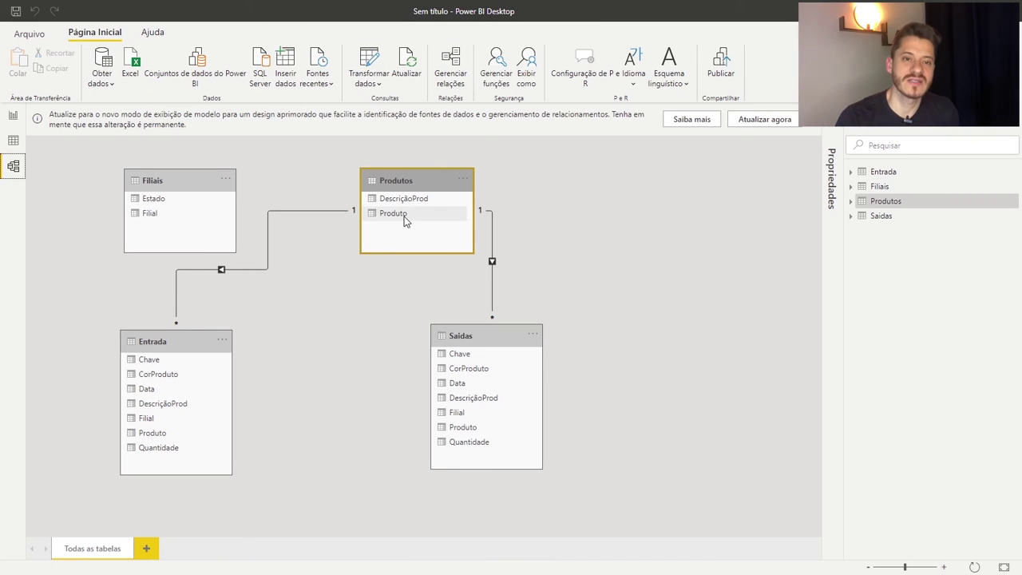
pyautogui.moveTo(407, 186); pyautogui.dragTo(210, 180)
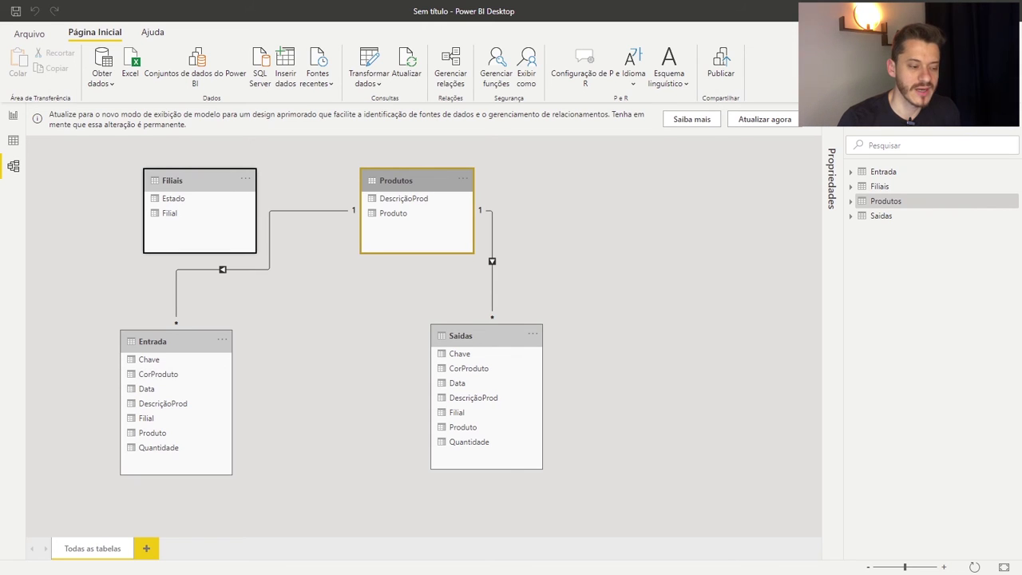
# - Annotate the Saidas data with 1 for São Paulo and 2 for Porto Alegre, and clear the drawing
pyautogui.click(14, 141)
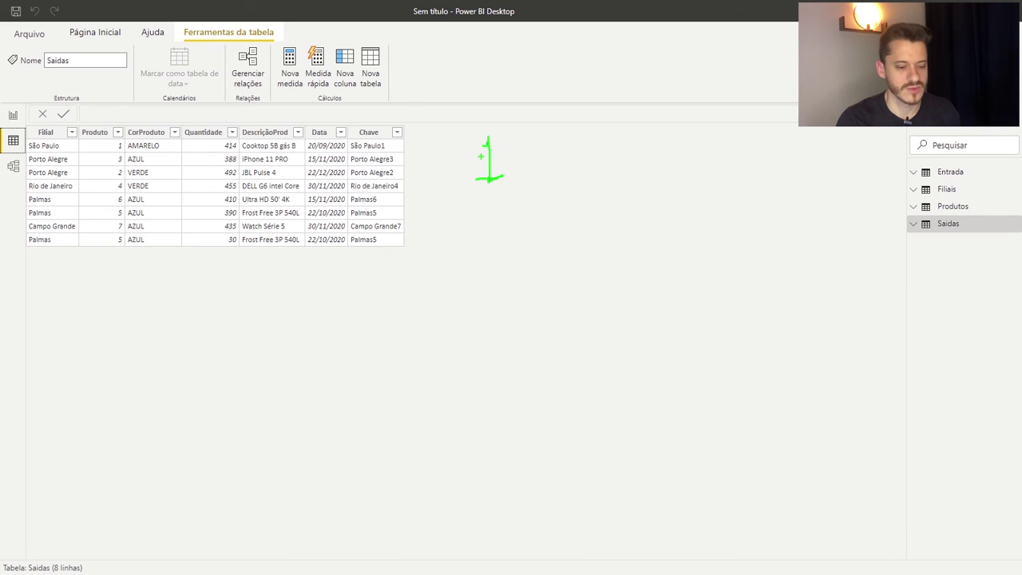
pyautogui.moveTo(480, 157); pyautogui.dragTo(64, 141)
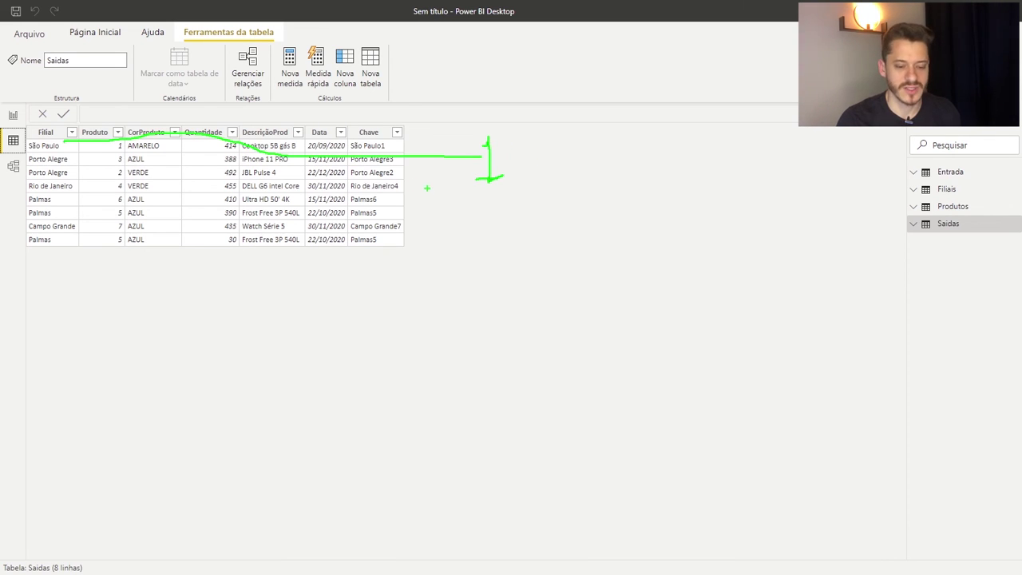
pyautogui.moveTo(454, 228)
pyautogui.mouseDown()
pyautogui.moveTo(442, 245)
pyautogui.moveTo(74, 159)
pyautogui.mouseUp()
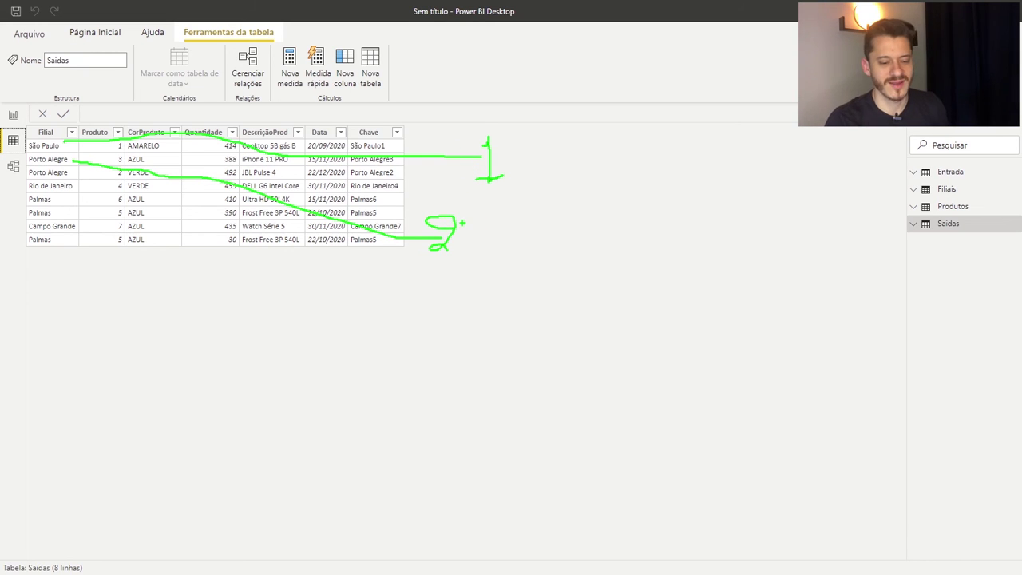
pyautogui.press('Escape')
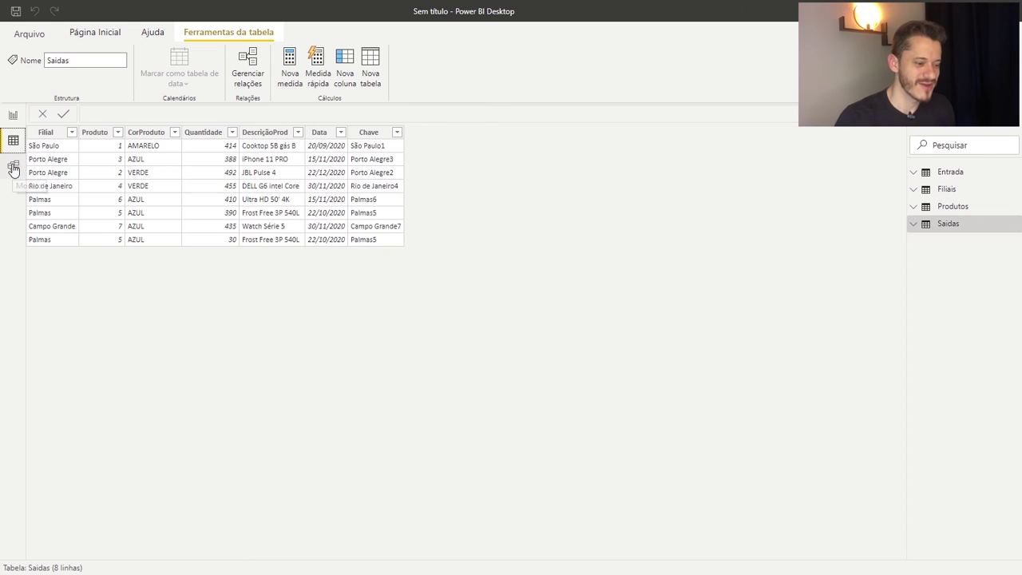
# - Compare the Filial column of the Saidas table with the Filial column of the Filiais table
pyautogui.click(940, 228)
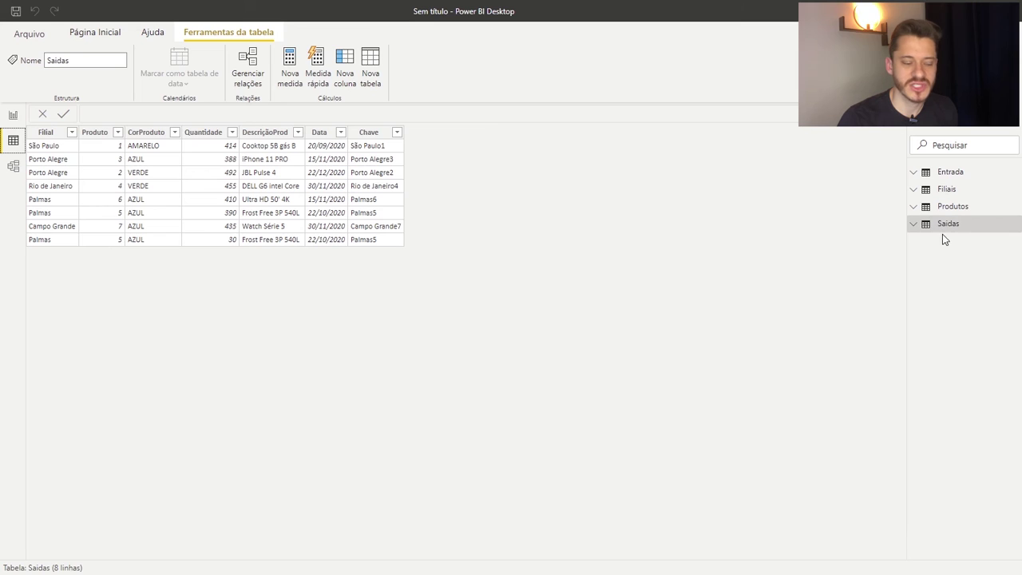
pyautogui.click(58, 146)
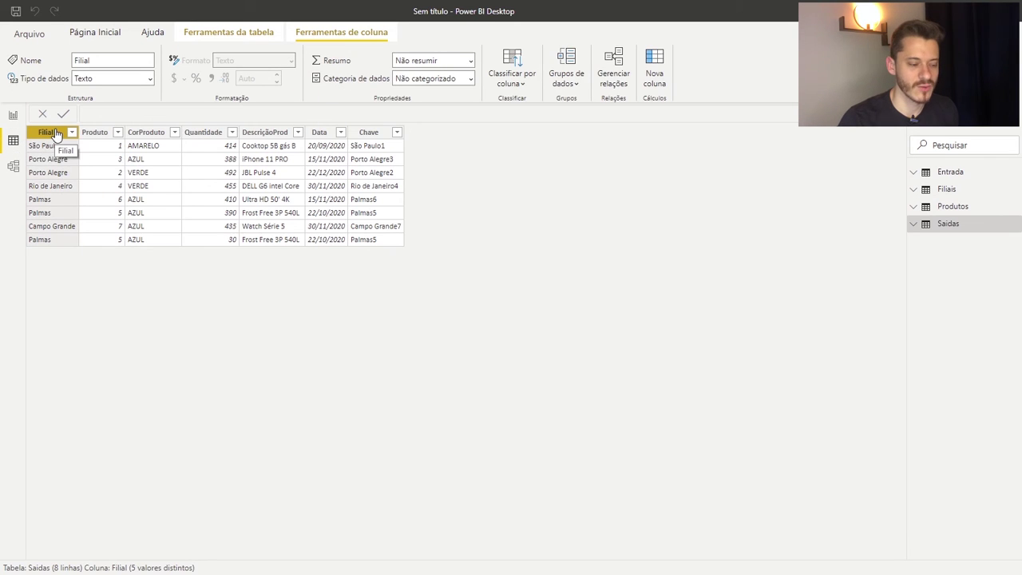
pyautogui.click(944, 191)
pyautogui.click(945, 191)
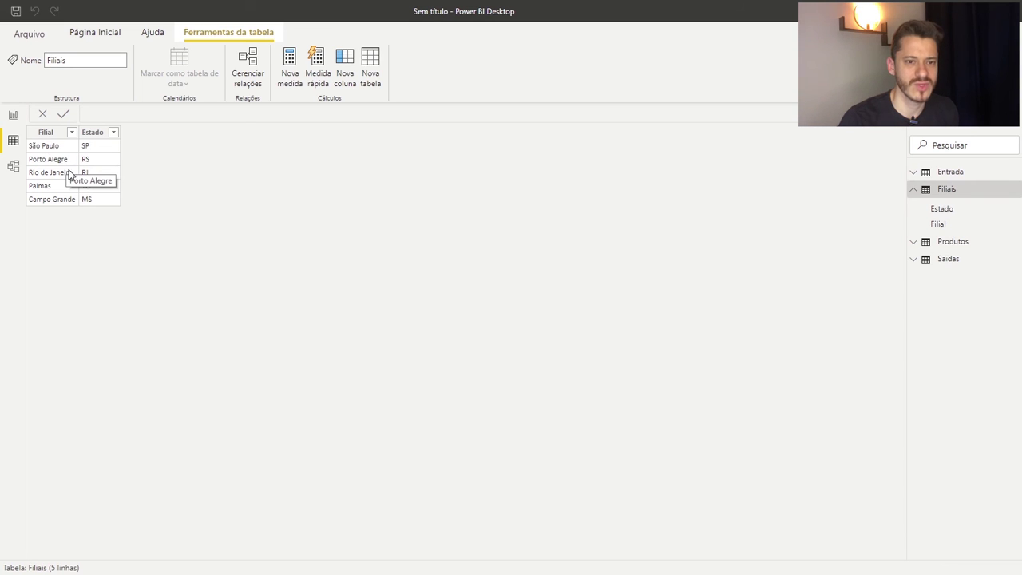
pyautogui.click(46, 132)
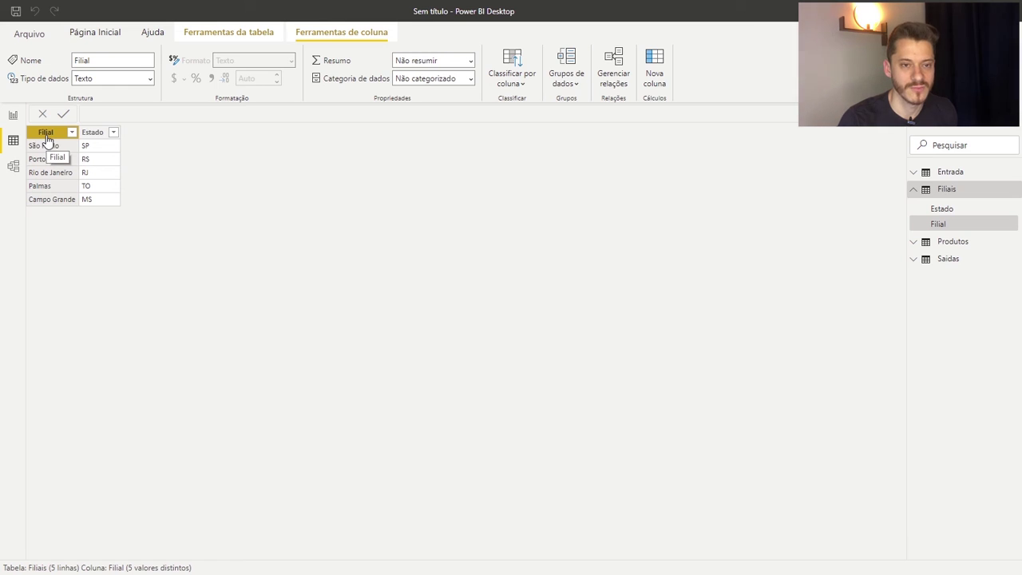
# - Check the Filial column of Saidas and relate Filial in the Filiais table to Filial in both Entrada and Saidas
pyautogui.click(927, 262)
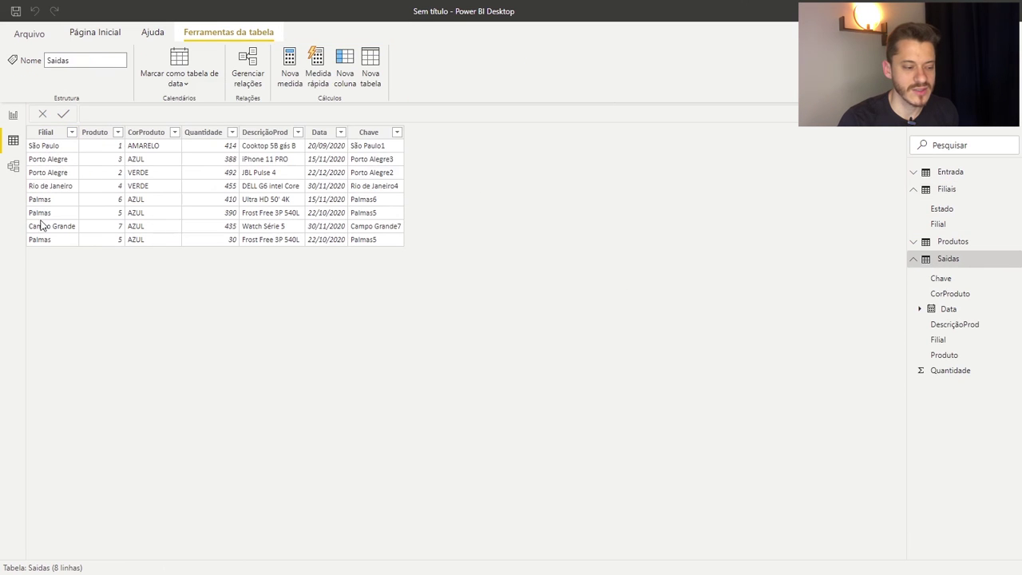
pyautogui.click(46, 134)
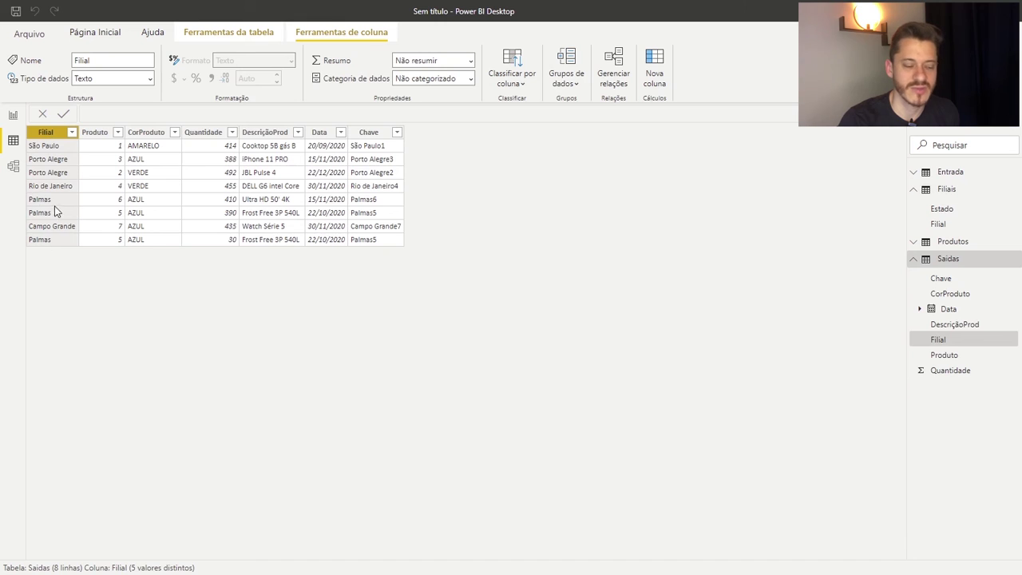
pyautogui.click(13, 166)
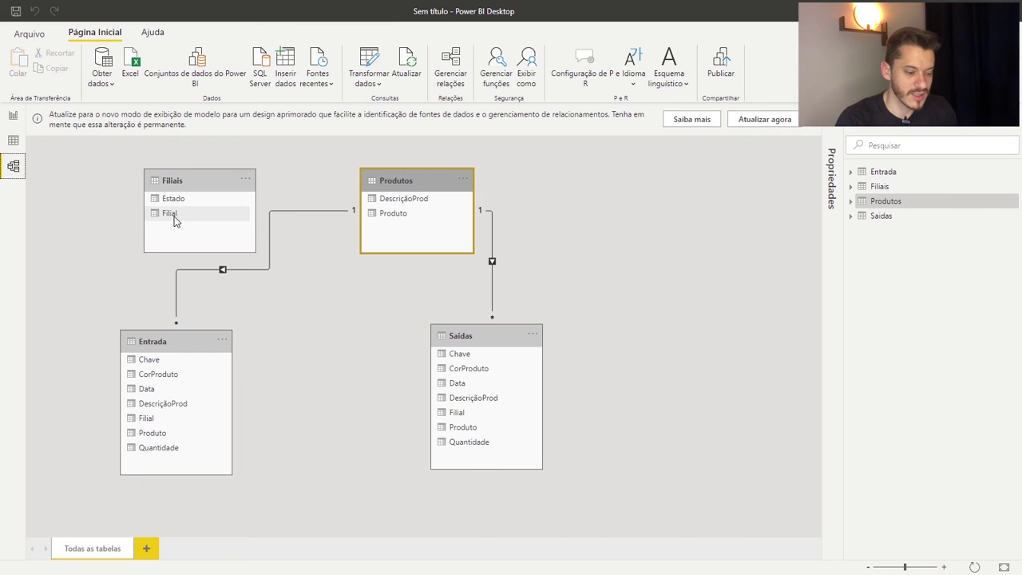
pyautogui.moveTo(194, 214); pyautogui.dragTo(149, 428)
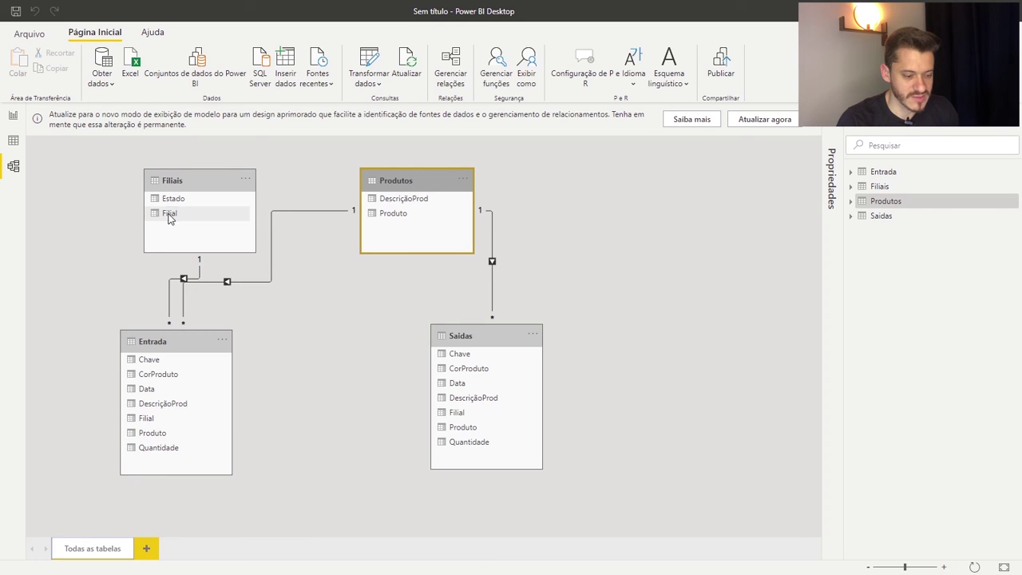
pyautogui.moveTo(169, 215); pyautogui.dragTo(466, 416)
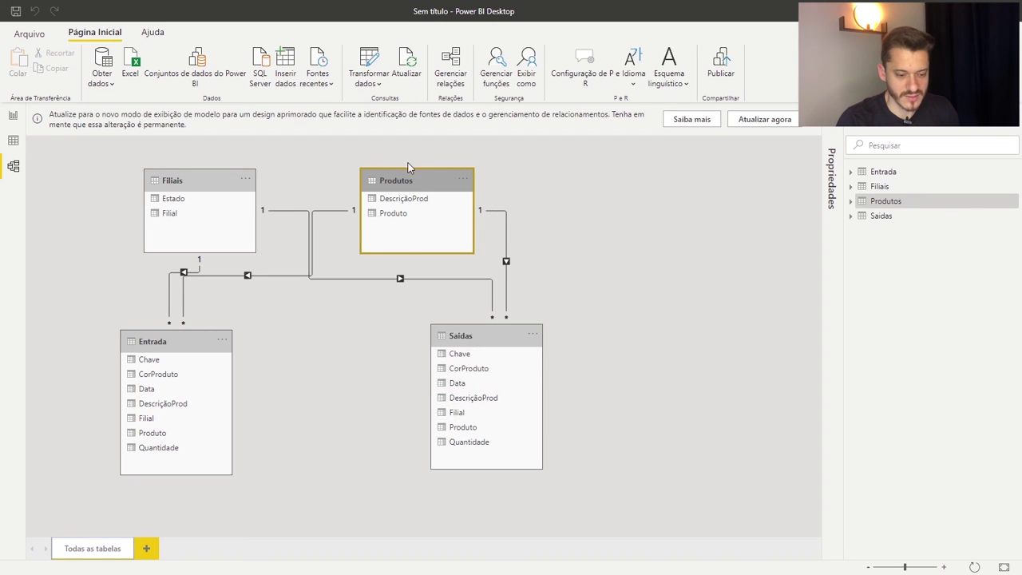
# - Space out the model diagram by moving Produtos farther from Filiais and lowering the Entrada and Saidas tables
pyautogui.moveTo(409, 176); pyautogui.dragTo(482, 175)
pyautogui.moveTo(199, 344); pyautogui.dragTo(202, 410)
pyautogui.moveTo(490, 342); pyautogui.dragTo(510, 389)
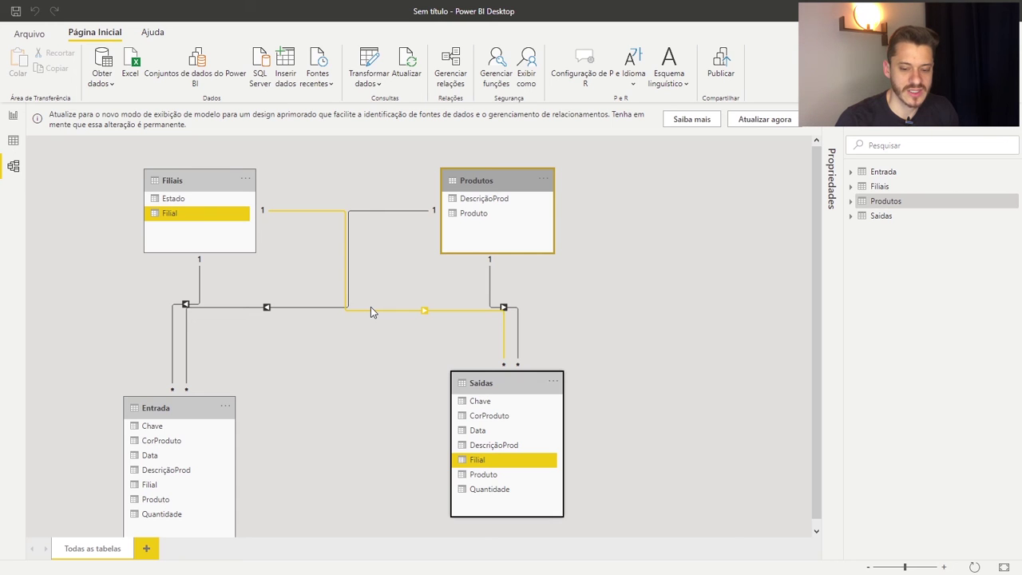
# - Duplicate the DescriçãoProd table visual on the report page and place the copy beside the original, on its left
pyautogui.click(13, 118)
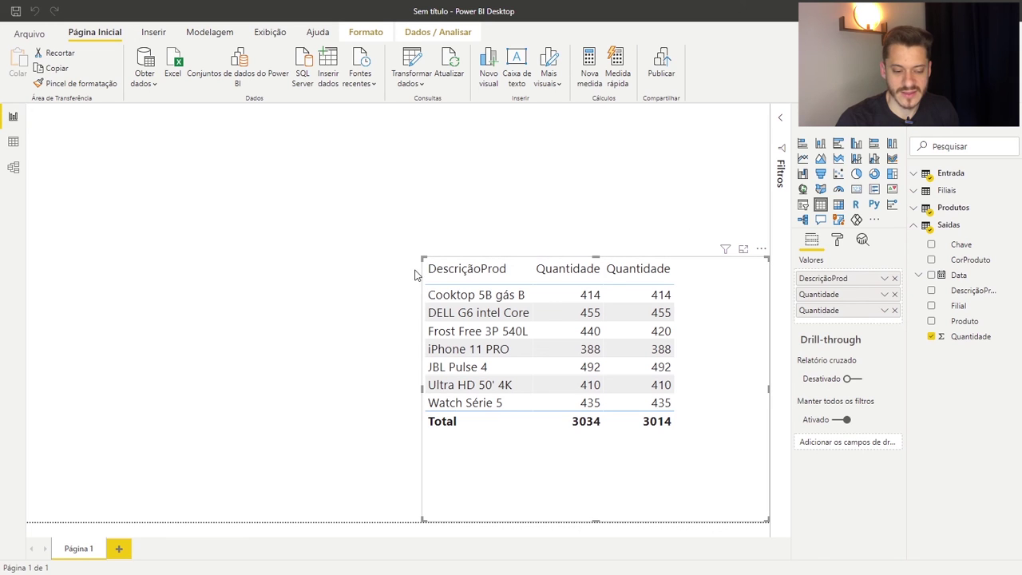
pyautogui.hotkey('ctrl', 'c')
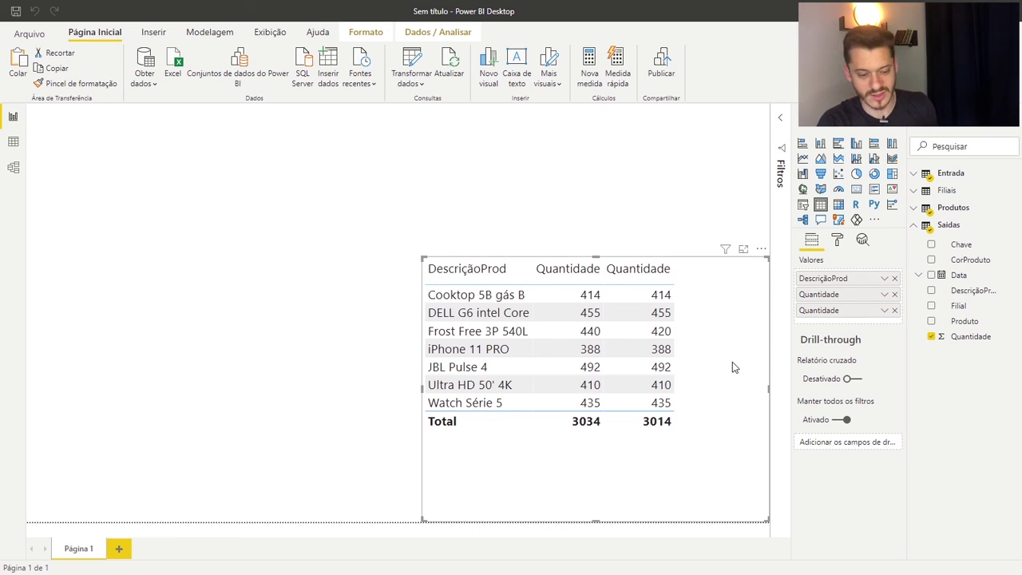
pyautogui.hotkey('ctrl', 'v')
pyautogui.moveTo(732, 363); pyautogui.dragTo(329, 400)
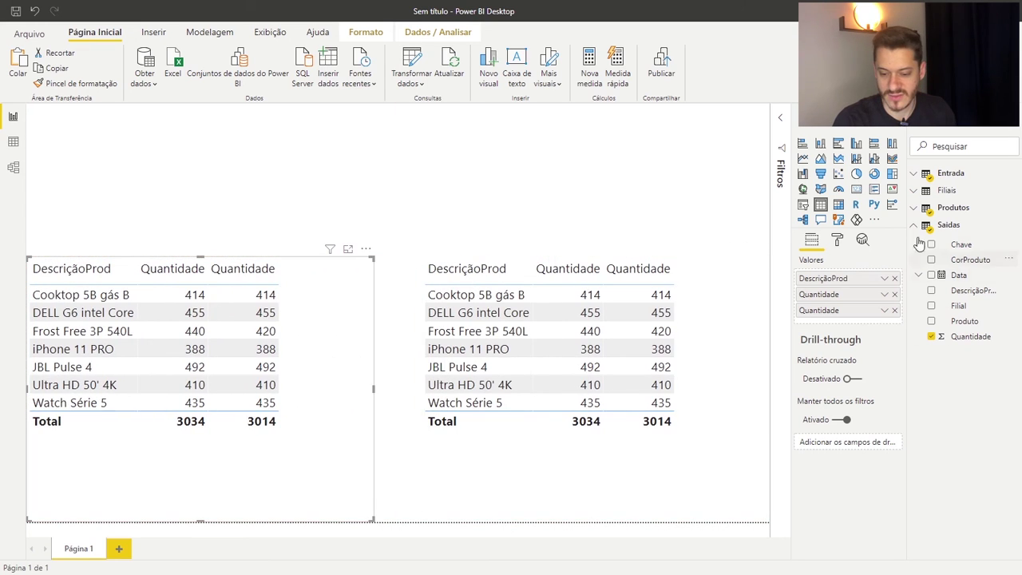
# - Replace DescriçãoProd with Filial from the Filiais table as the first value of the copied table visual
pyautogui.click(894, 278)
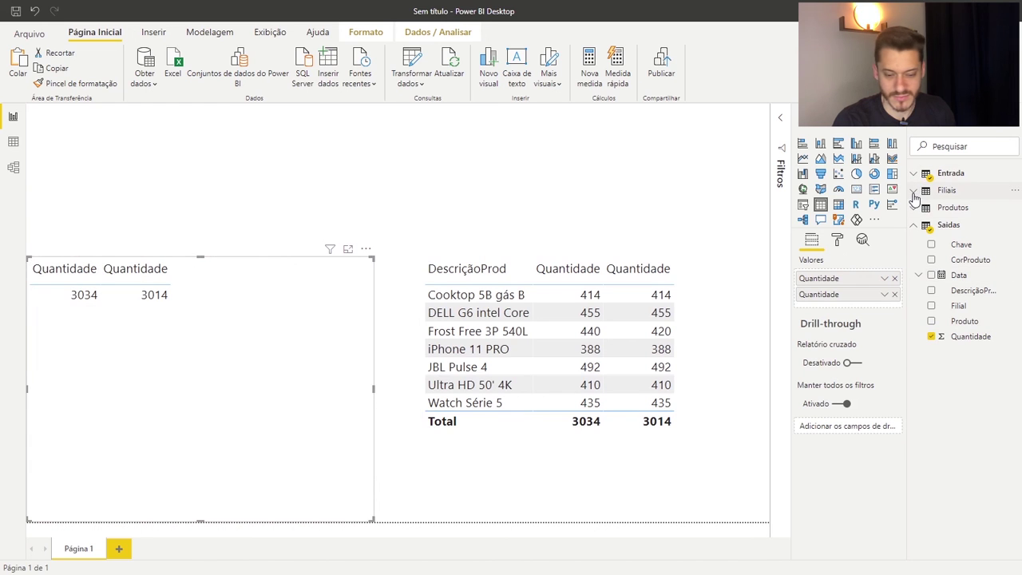
pyautogui.click(914, 194)
pyautogui.moveTo(958, 226); pyautogui.dragTo(848, 275)
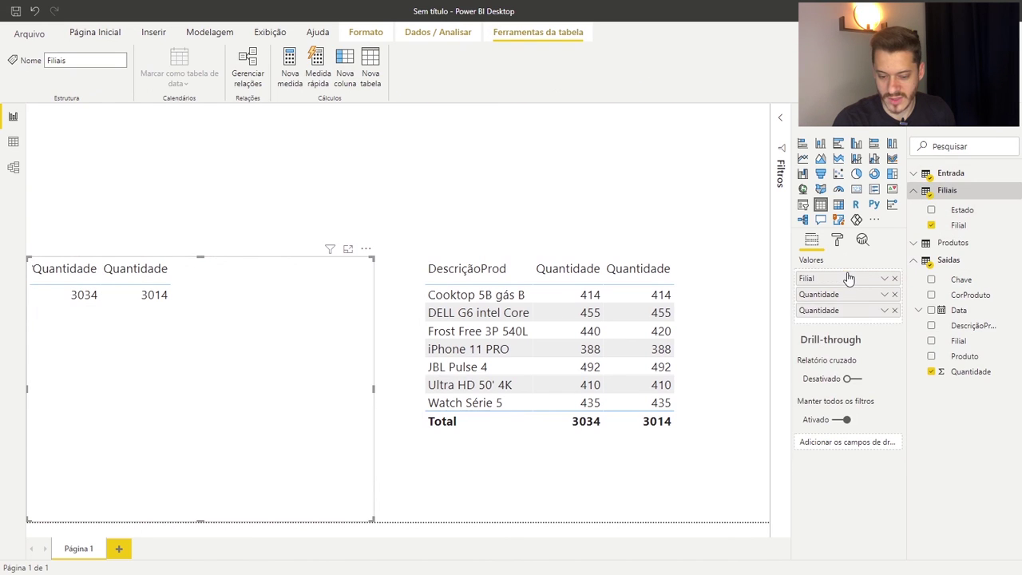
pyautogui.click(913, 192)
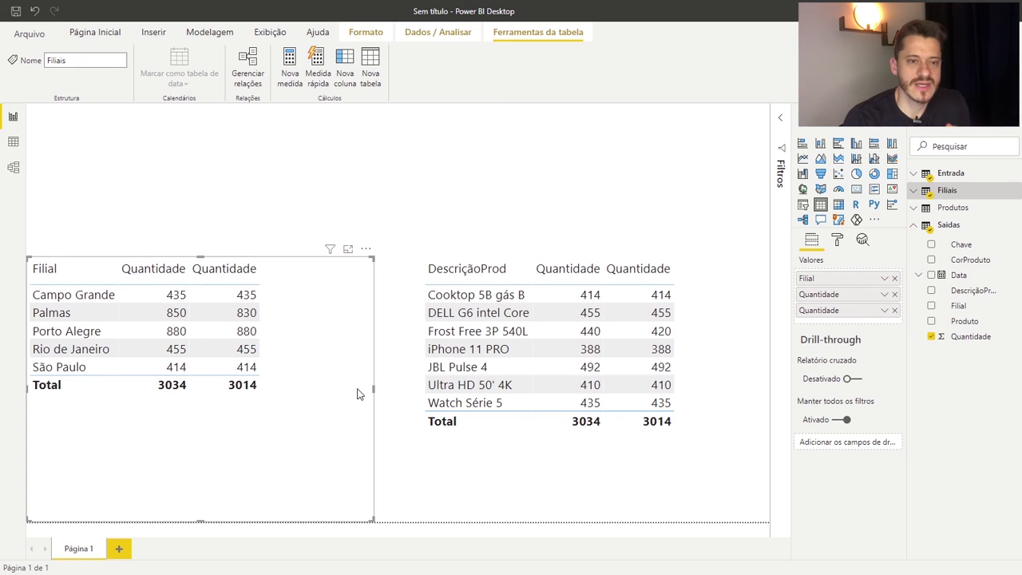
# - Move the Entrada table slightly up in the model diagram
pyautogui.click(11, 167)
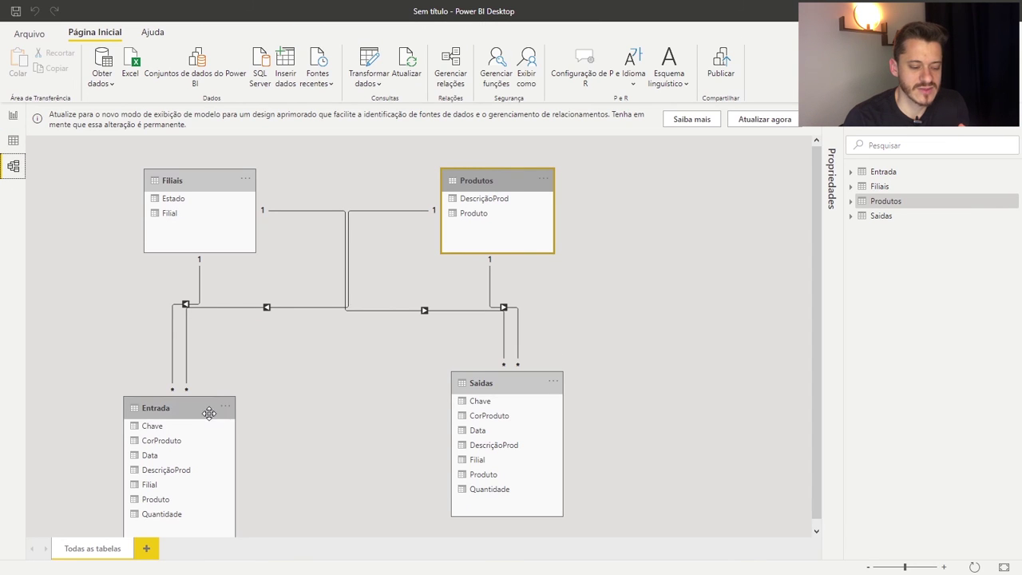
pyautogui.moveTo(206, 410); pyautogui.dragTo(195, 368)
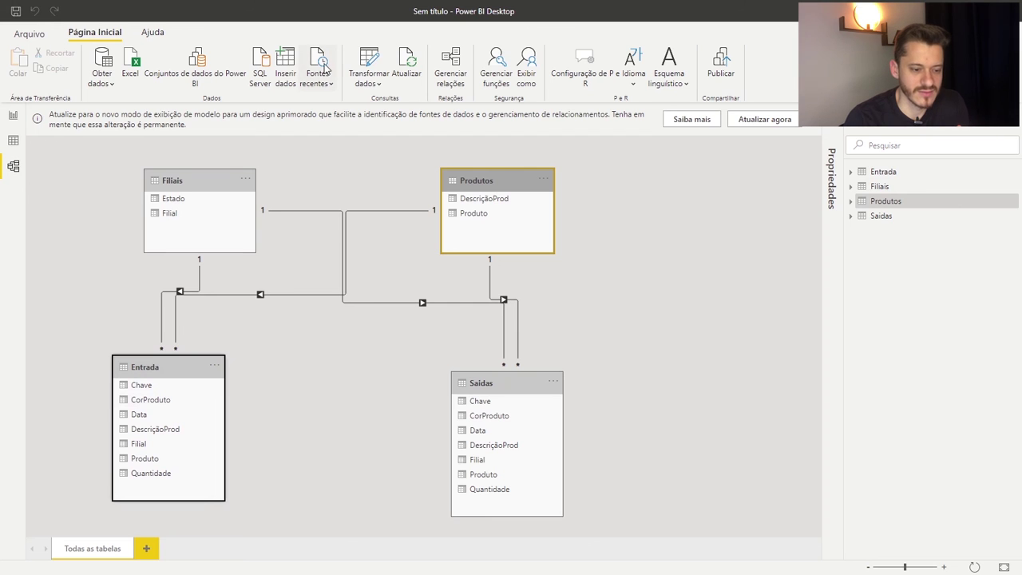
pyautogui.click(282, 62)
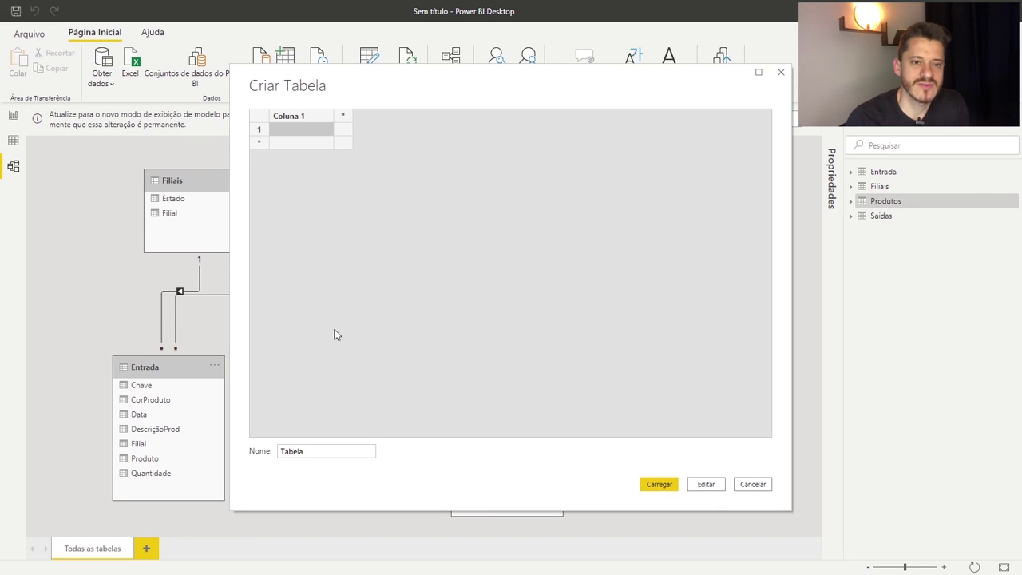
pyautogui.moveTo(749, 85); pyautogui.dragTo(1021, 43)
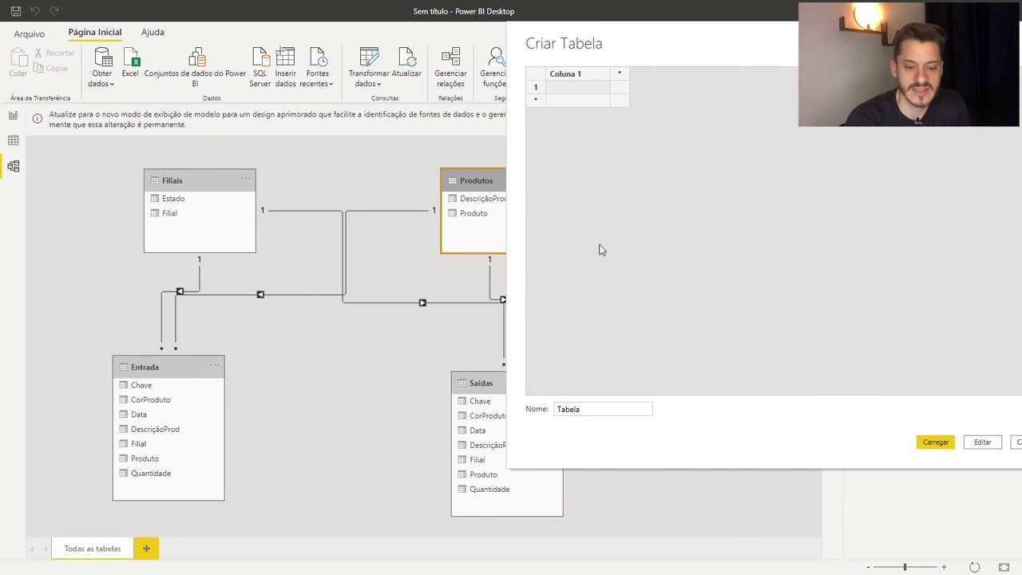
pyautogui.moveTo(788, 29); pyautogui.dragTo(531, 66)
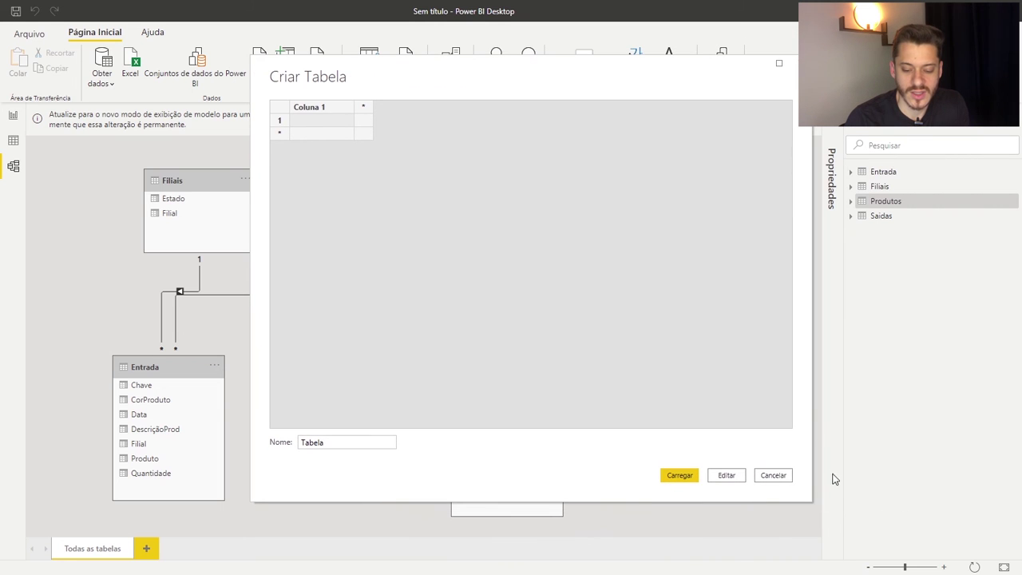
pyautogui.click(772, 475)
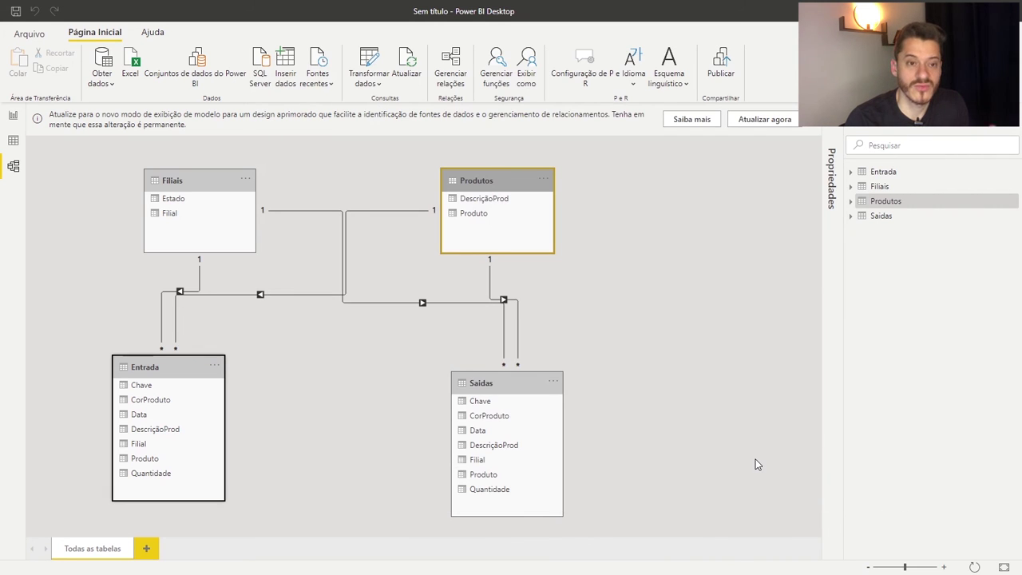
# - Outline the empty area below the rows of the Saidas data with a rectangle, and clear the drawing
pyautogui.click(13, 140)
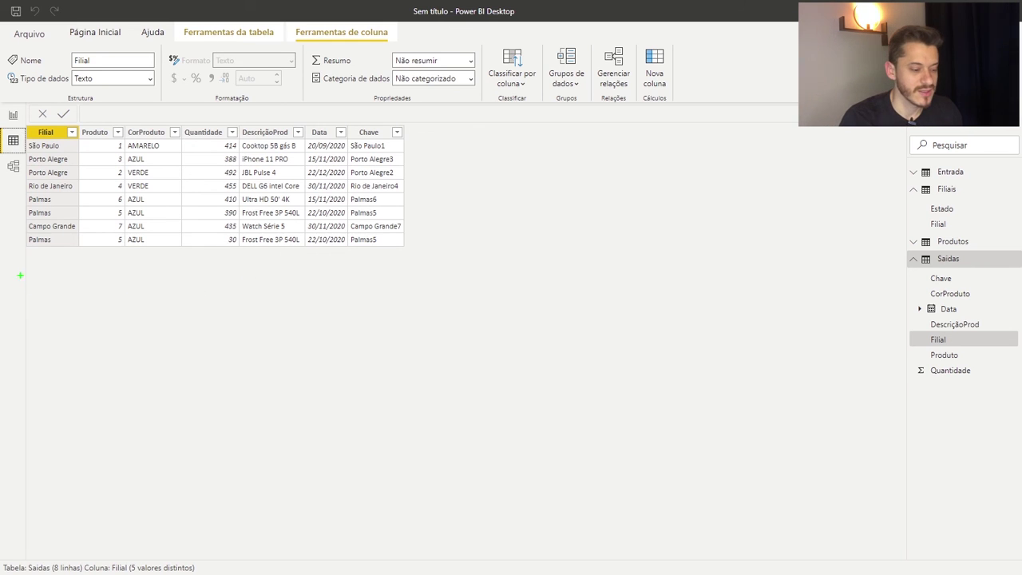
pyautogui.moveTo(25, 247)
pyautogui.mouseDown()
pyautogui.moveTo(326, 445)
pyautogui.moveTo(434, 573)
pyautogui.moveTo(405, 573)
pyautogui.mouseUp()
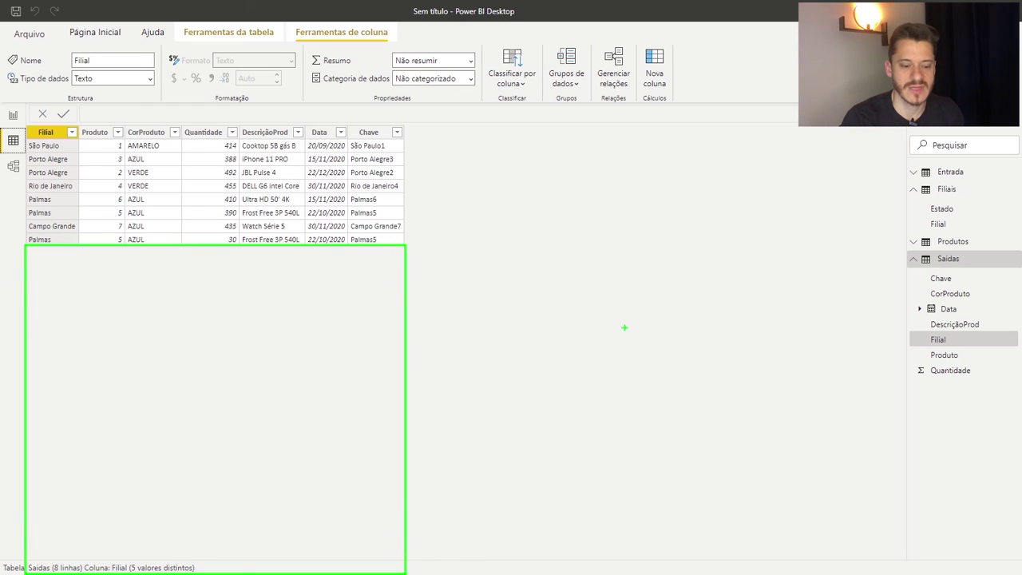
pyautogui.press('Escape')
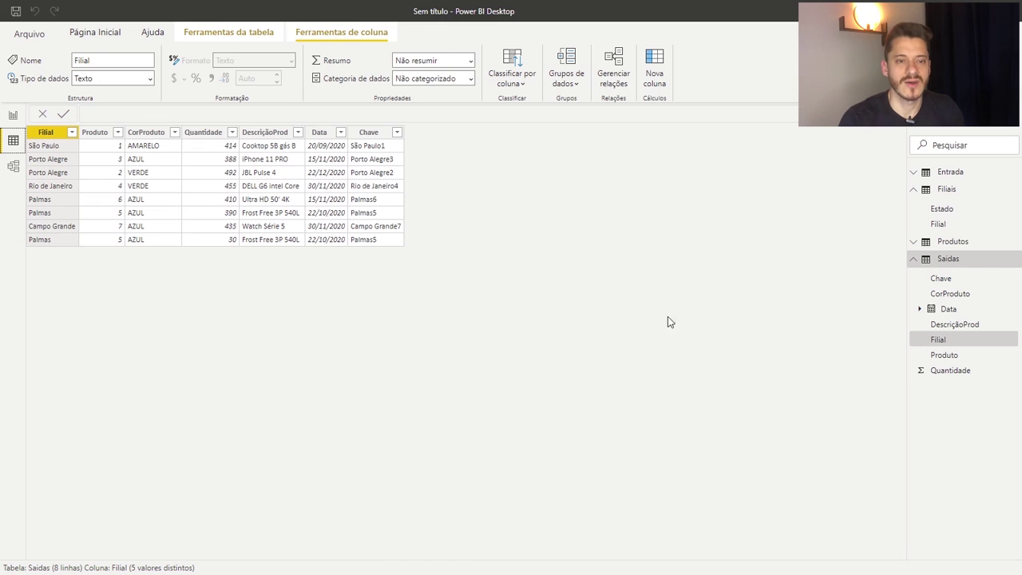
# - Show the Filiais data and draw two adjoining rectangles beside the Estado column to represent extra columns
pyautogui.click(947, 189)
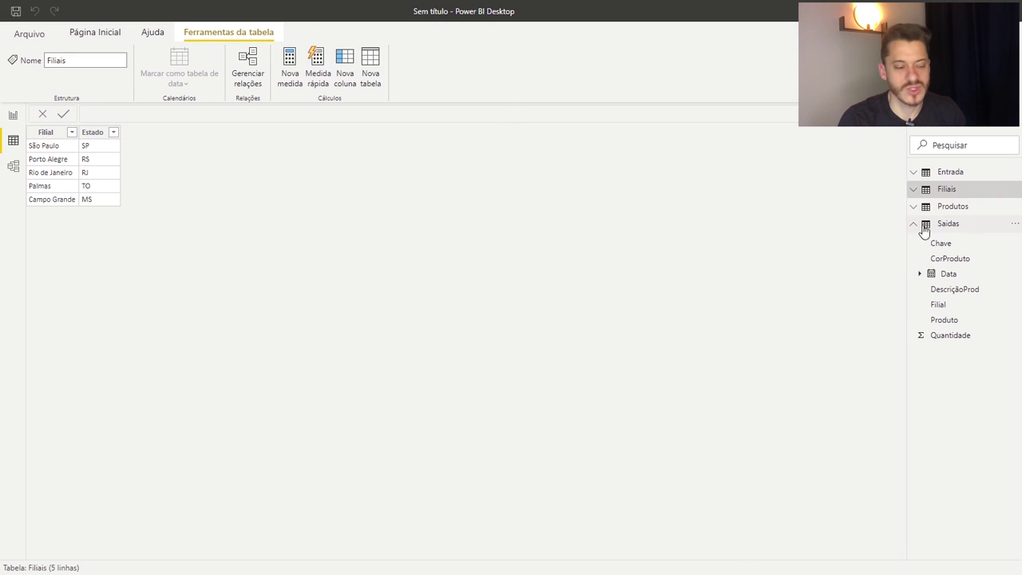
pyautogui.click(116, 132)
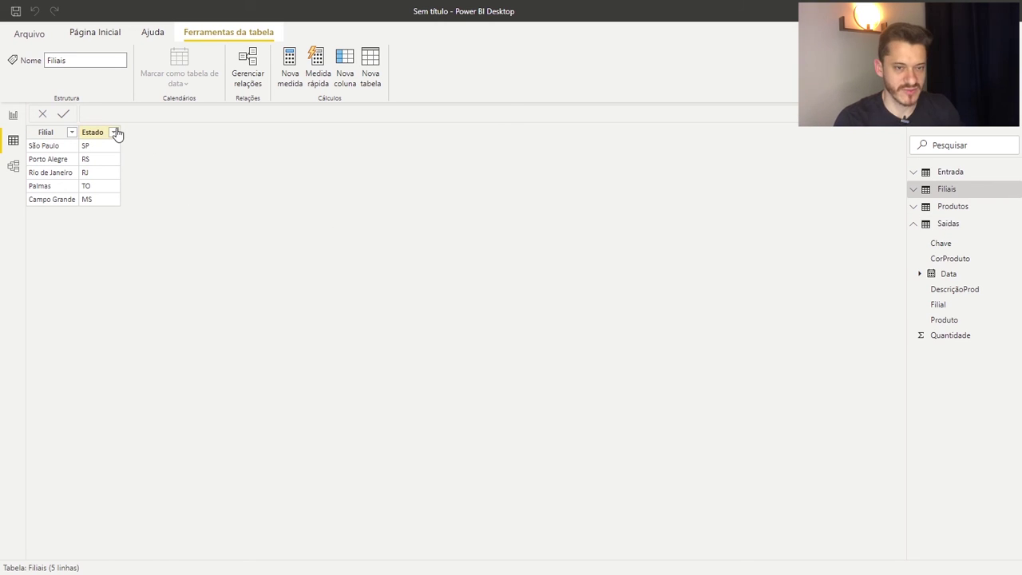
pyautogui.moveTo(119, 127); pyautogui.dragTo(161, 208)
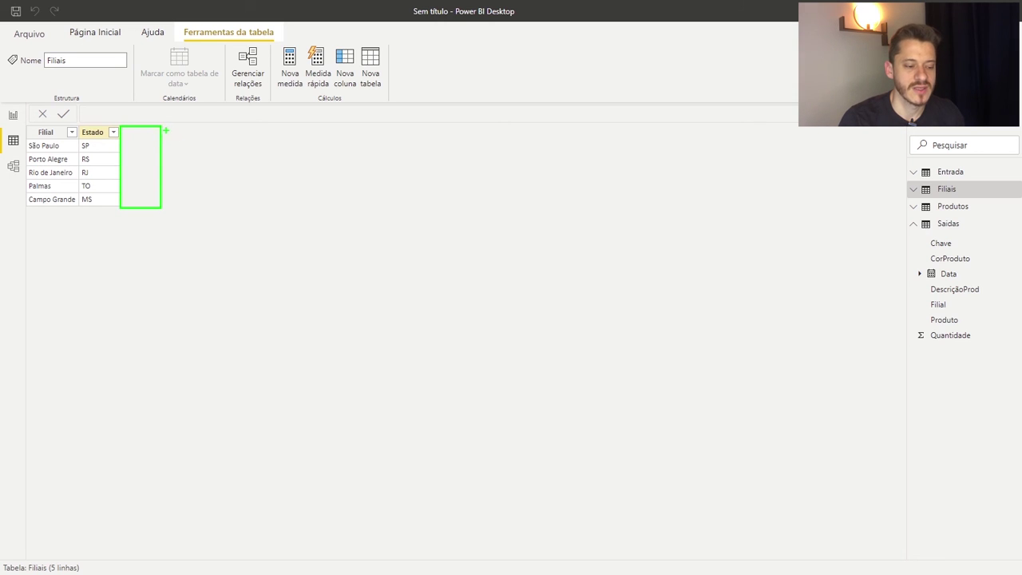
pyautogui.moveTo(162, 126); pyautogui.dragTo(198, 210)
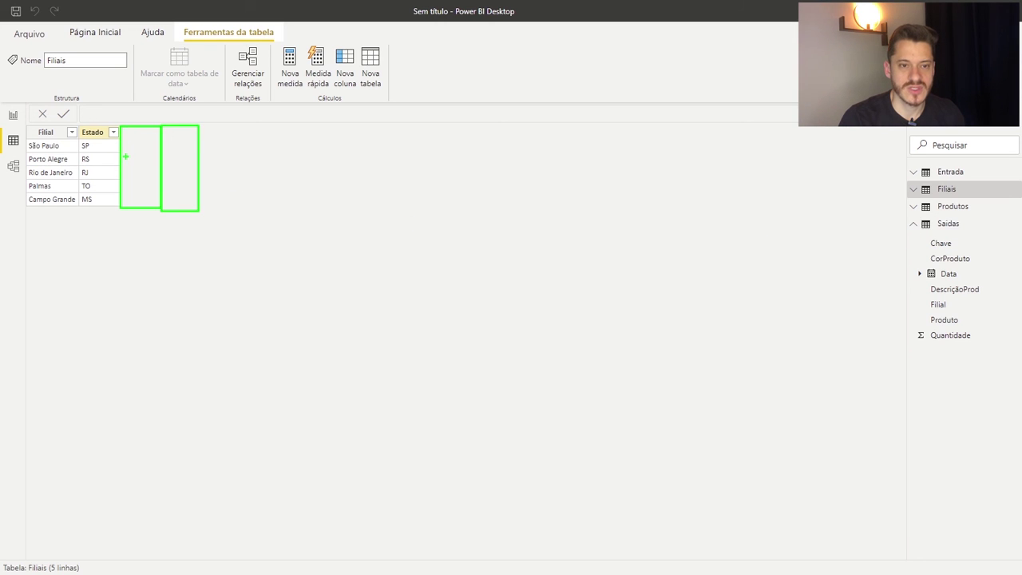
# - In the Saidas data, draw three rectangles beside Chave as extra columns and one around the whole data area, and clear the drawing
pyautogui.click(948, 224)
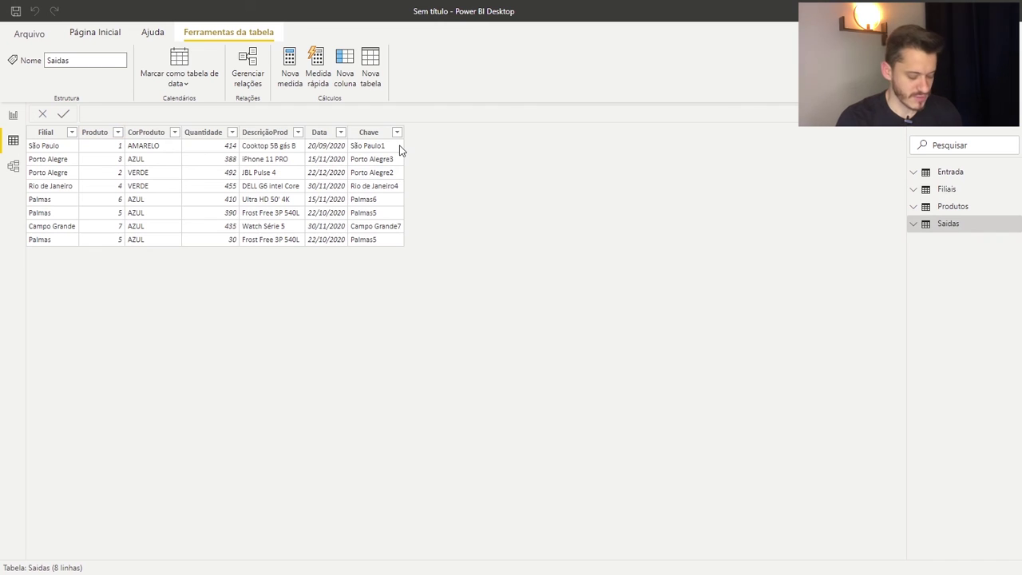
pyautogui.moveTo(404, 125); pyautogui.dragTo(472, 250)
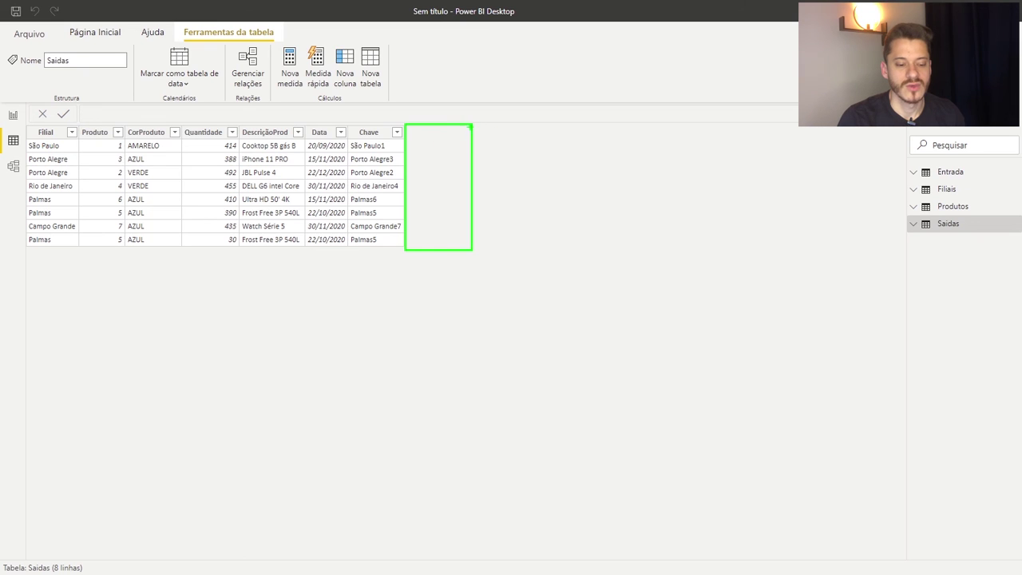
pyautogui.moveTo(473, 122); pyautogui.dragTo(530, 253)
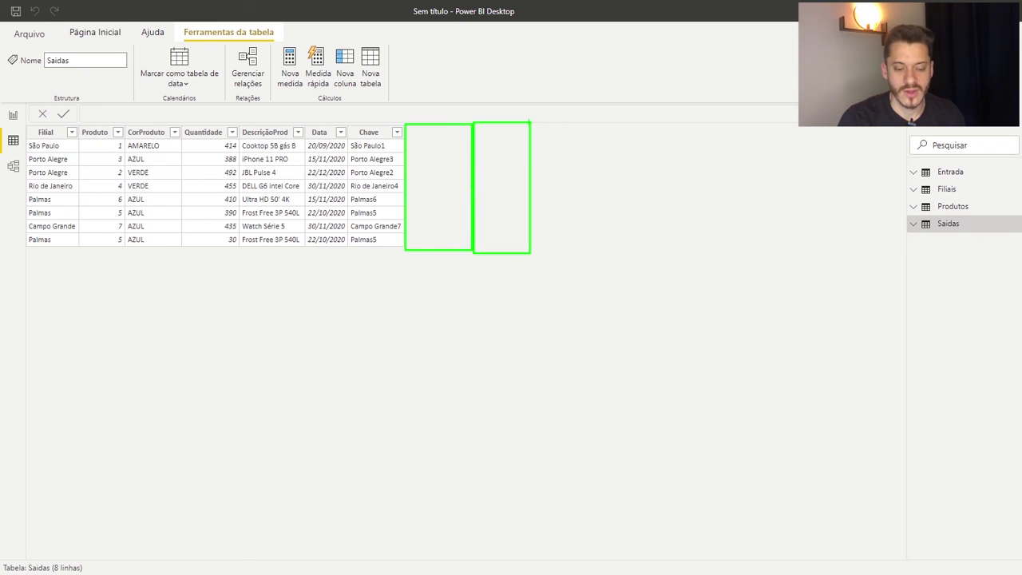
pyautogui.moveTo(529, 122)
pyautogui.mouseDown()
pyautogui.moveTo(546, 141)
pyautogui.moveTo(586, 256)
pyautogui.mouseUp()
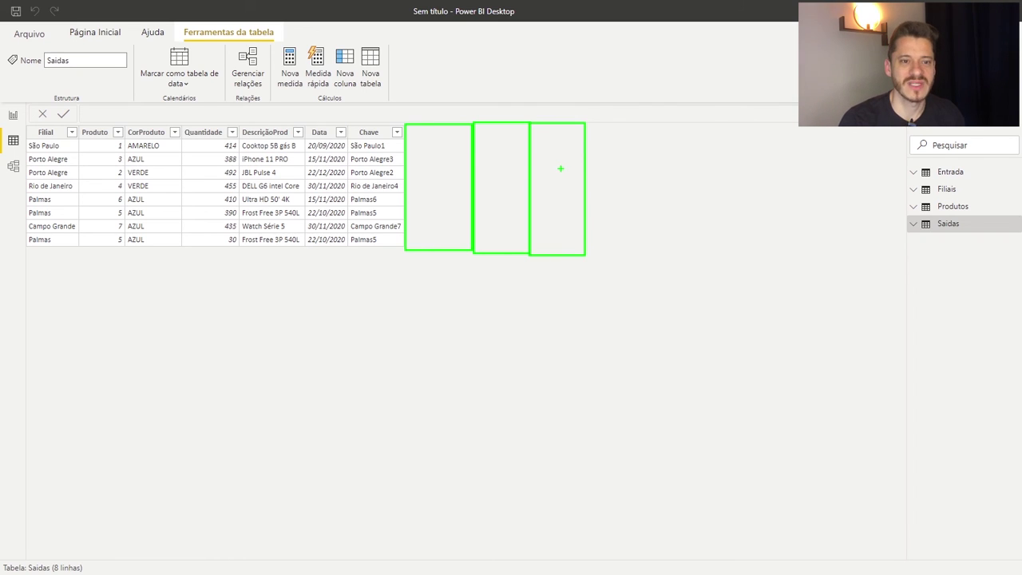
pyautogui.moveTo(25, 126)
pyautogui.mouseDown()
pyautogui.moveTo(506, 266)
pyautogui.moveTo(830, 403)
pyautogui.moveTo(872, 543)
pyautogui.mouseUp()
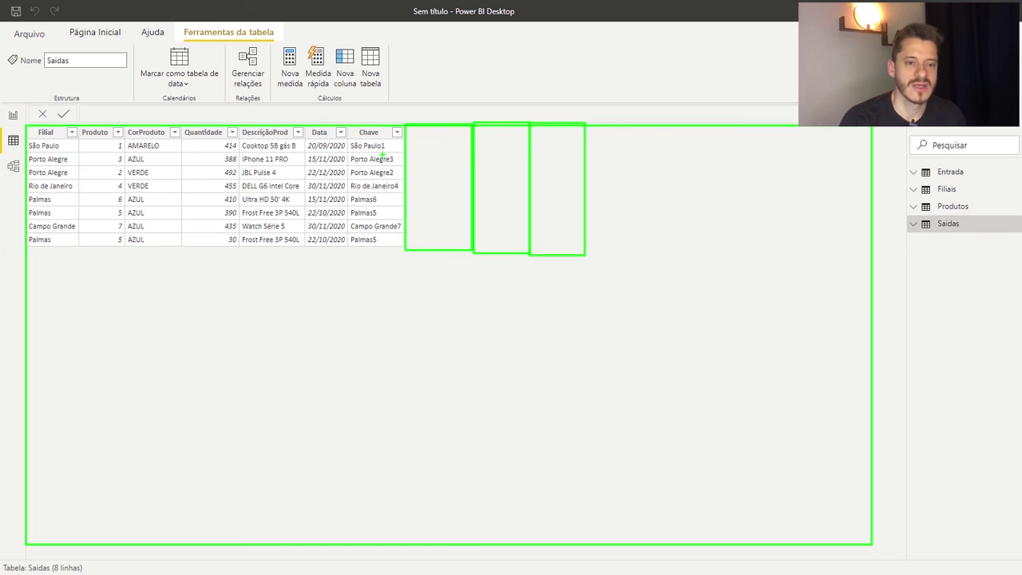
pyautogui.press('Escape')
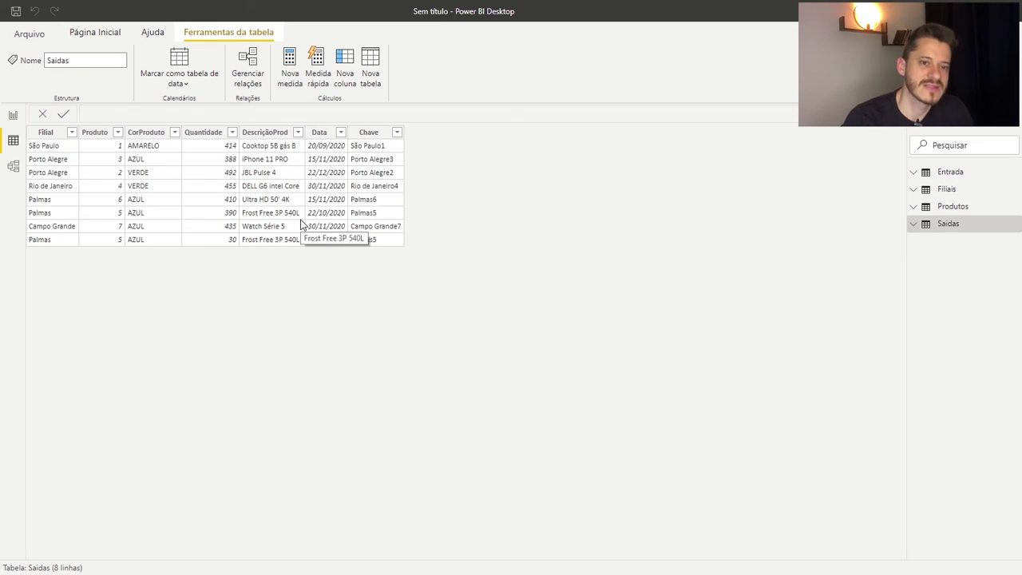
# - Return to the report page to view both table visuals with neither selected
pyautogui.click(12, 118)
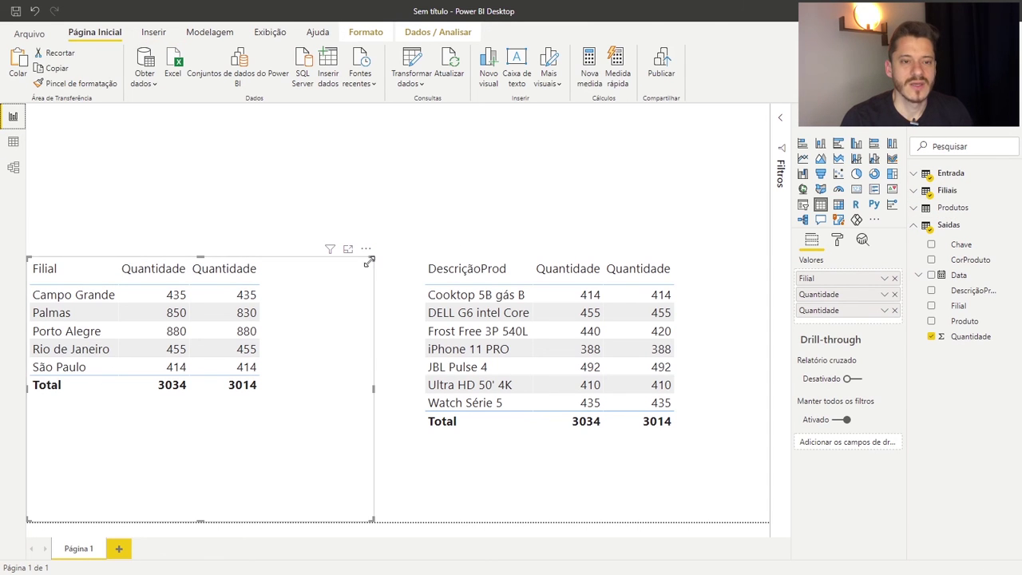
pyautogui.click(387, 216)
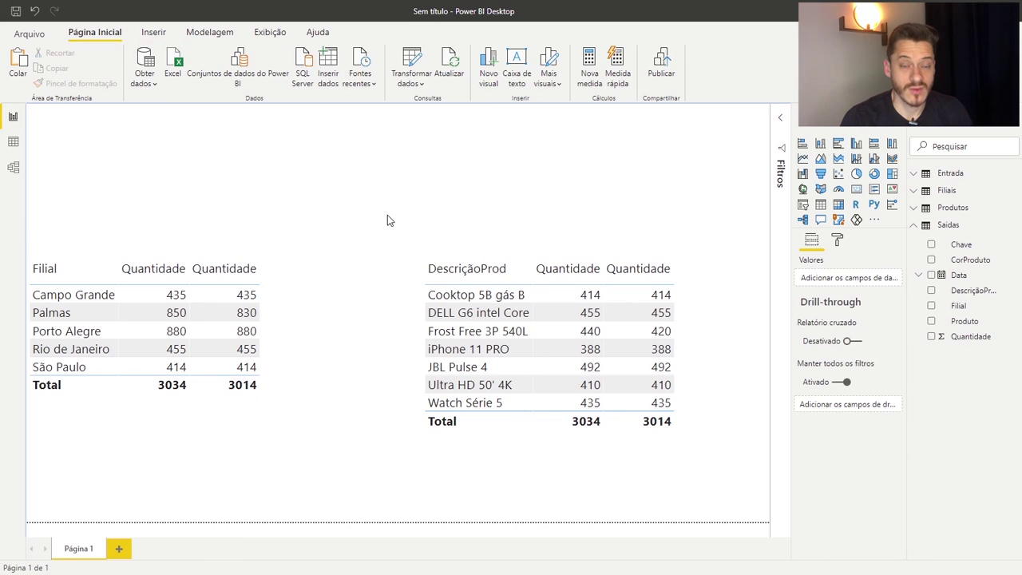